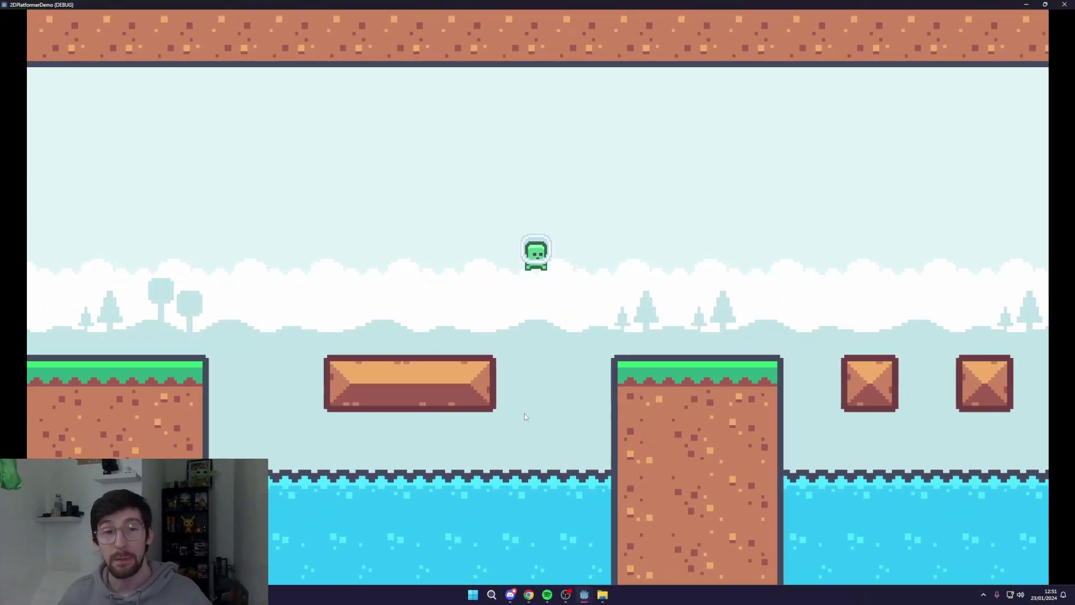
# Step: Fly the green player right toward the wall, then back left past the crates onto the grassy ledge
pyautogui.press('Right')
pyautogui.press('Left')
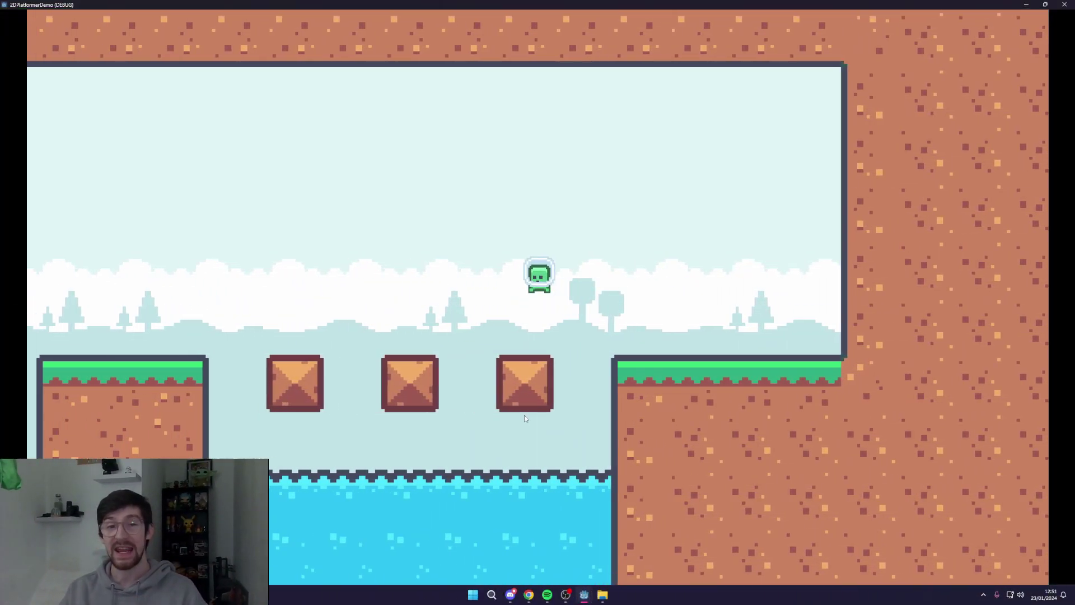
pyautogui.press('Left')
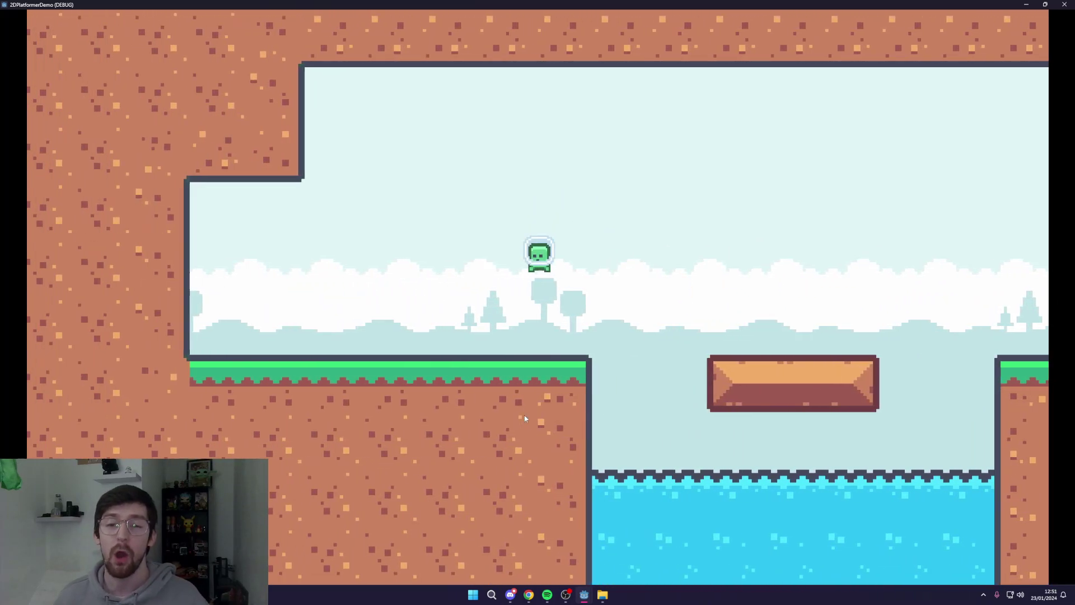
pyautogui.press('Left')
pyautogui.press('Right')
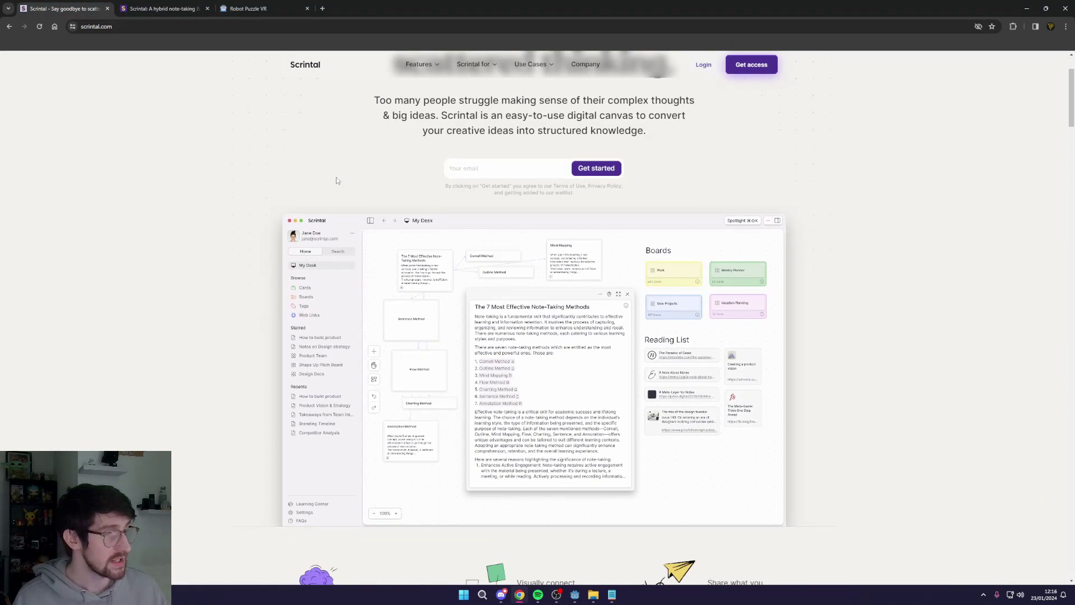
# Step: From My Desk's Boards list in Scrintal, open the Roguelike Dungeon VR board
pyautogui.hotkey('ctrl', 'Tab')
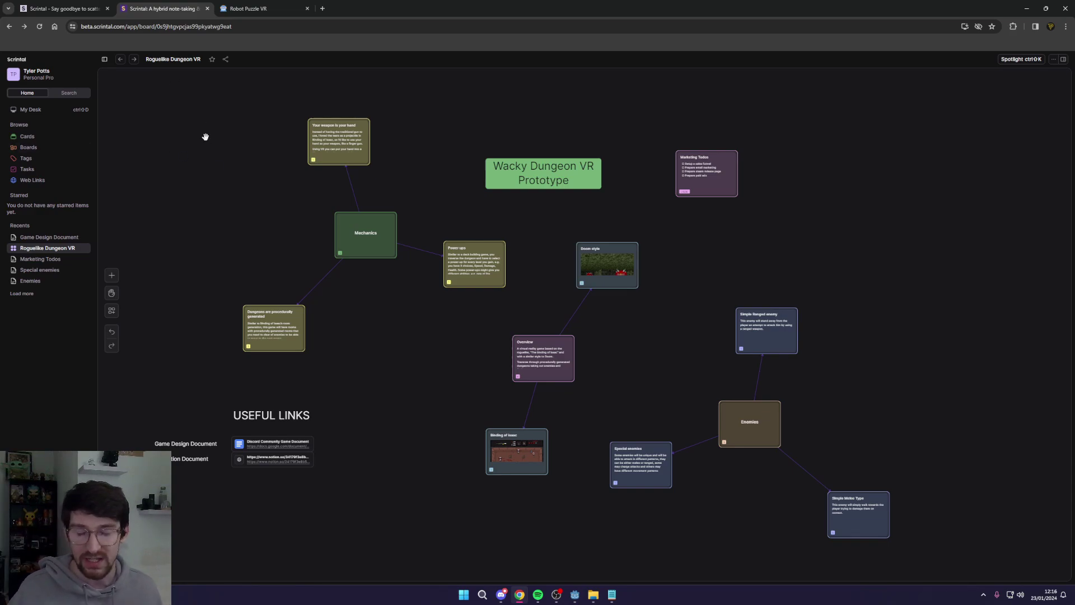
pyautogui.click(68, 112)
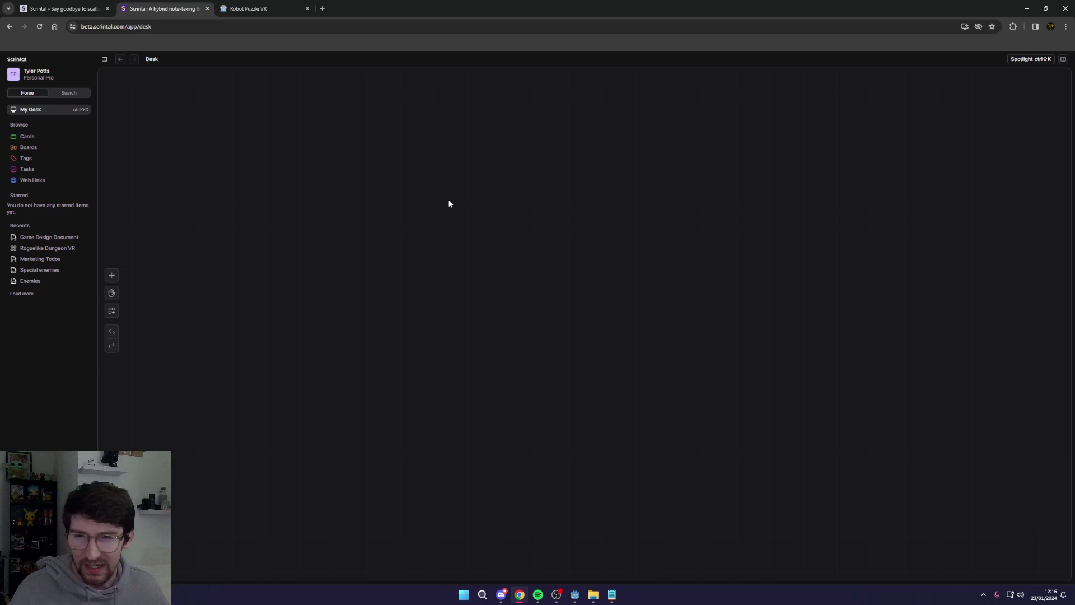
pyautogui.click(51, 148)
pyautogui.click(408, 136)
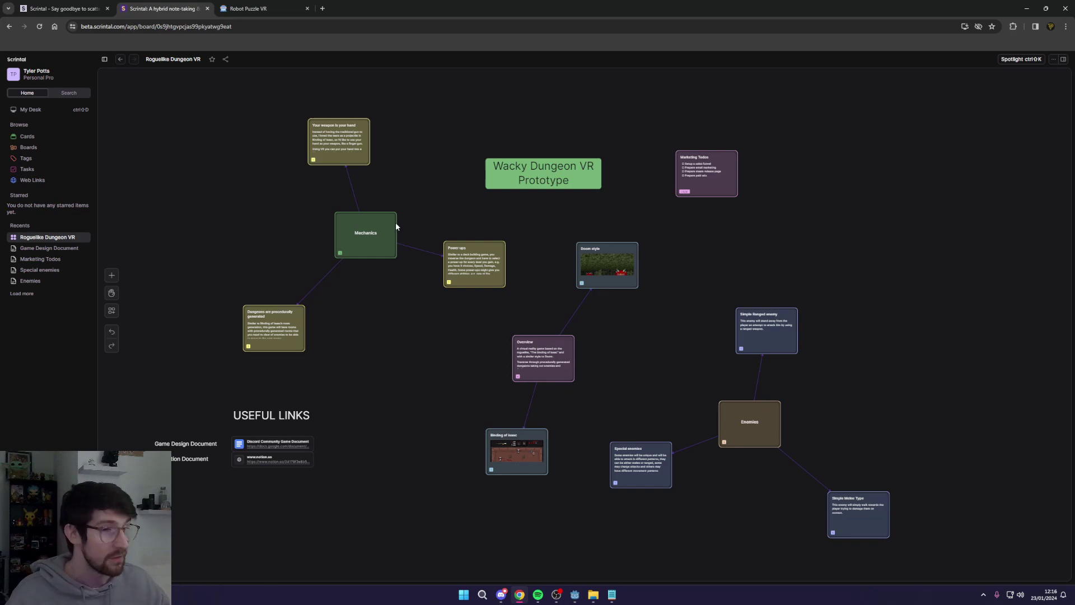
# Step: Zoom into the mind map and open the Overview card in a panel beside it
pyautogui.scroll(1, 647, 317)
pyautogui.scroll(1, 647, 317)
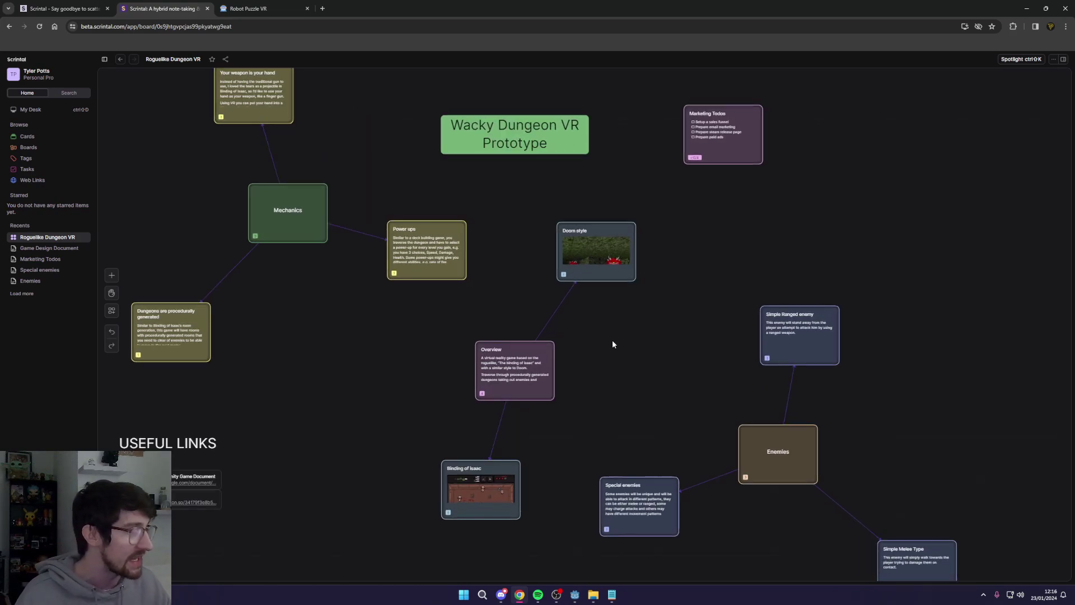
pyautogui.moveTo(600, 350); pyautogui.dragTo(636, 307)
pyautogui.scroll(2, 597, 337)
pyautogui.scroll(2, 597, 337)
pyautogui.doubleClick(547, 312)
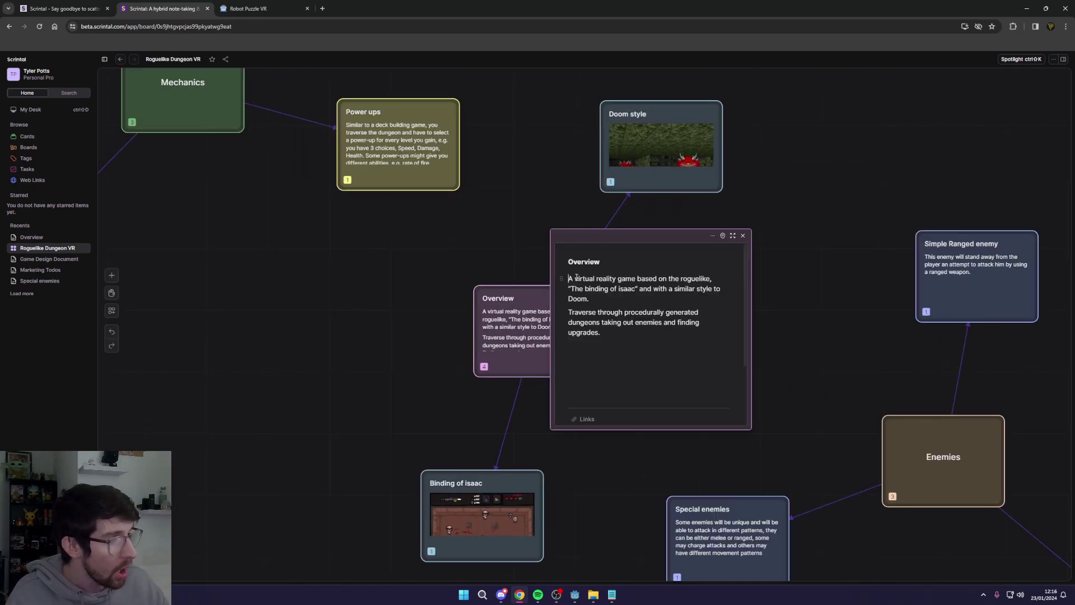
pyautogui.moveTo(660, 230)
pyautogui.mouseDown()
pyautogui.moveTo(588, 241)
pyautogui.moveTo(669, 224)
pyautogui.mouseUp()
# Step: Delete the accidentally created empty Untitled card and close the add-items list unused
pyautogui.scroll(-3, 529, 320)
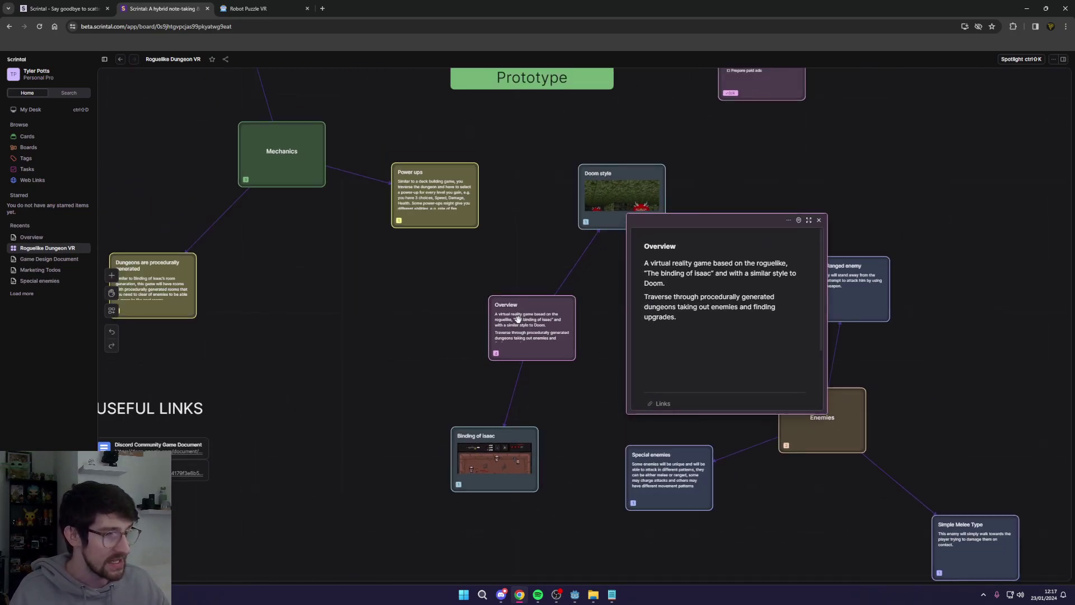
pyautogui.doubleClick(384, 318)
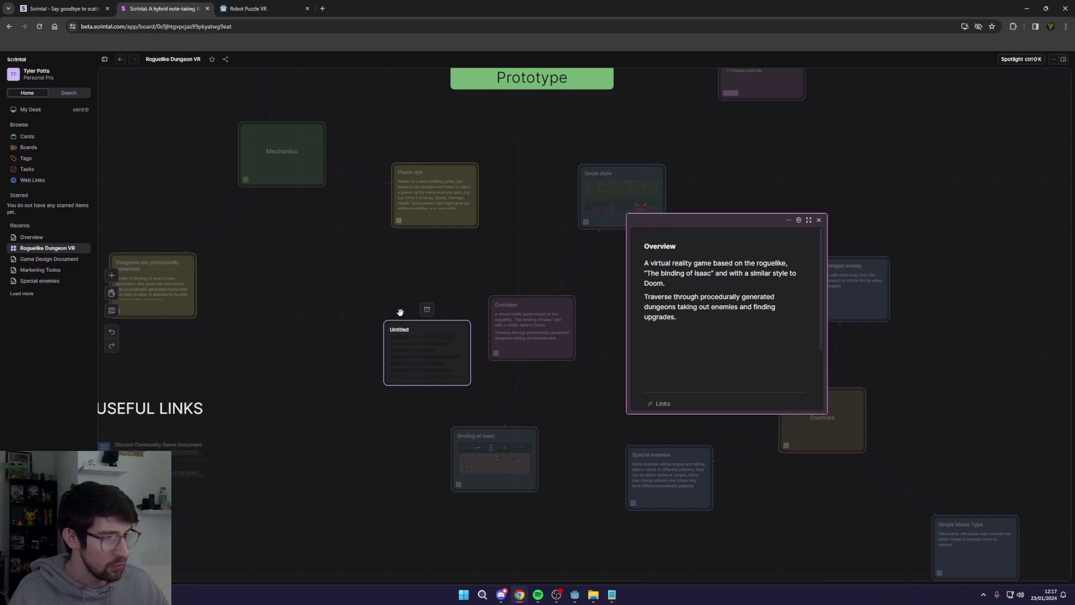
pyautogui.click(339, 304)
pyautogui.click(426, 357)
pyautogui.press('Delete')
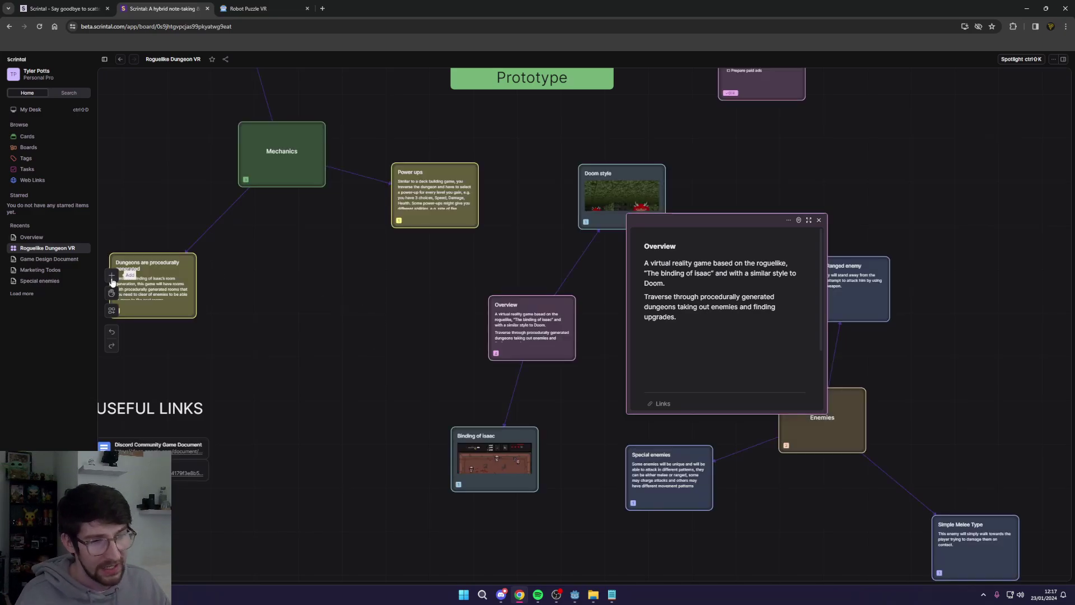
pyautogui.click(111, 275)
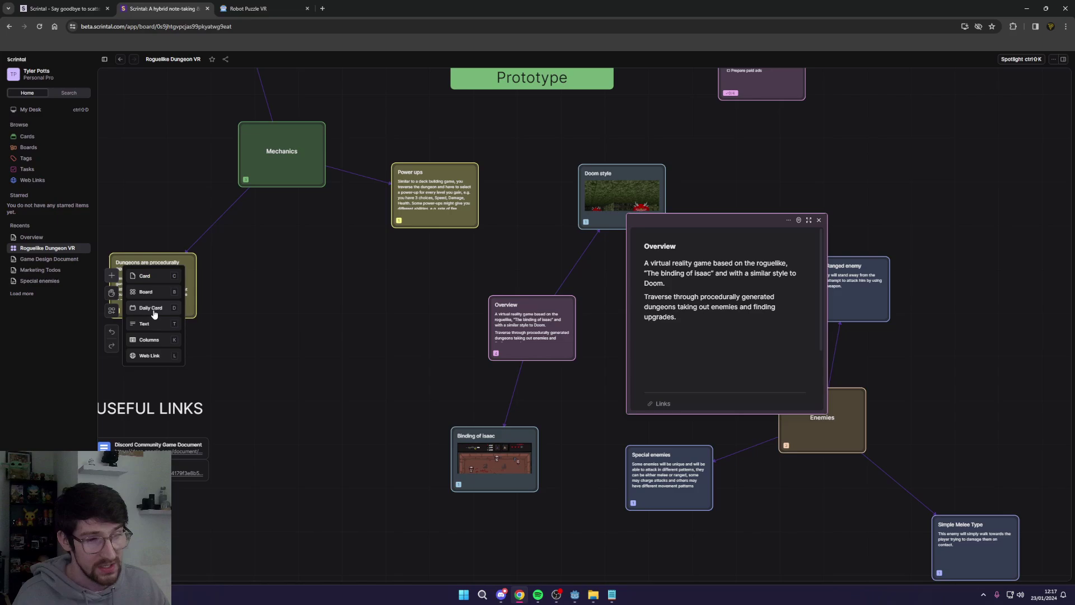
pyautogui.click(252, 382)
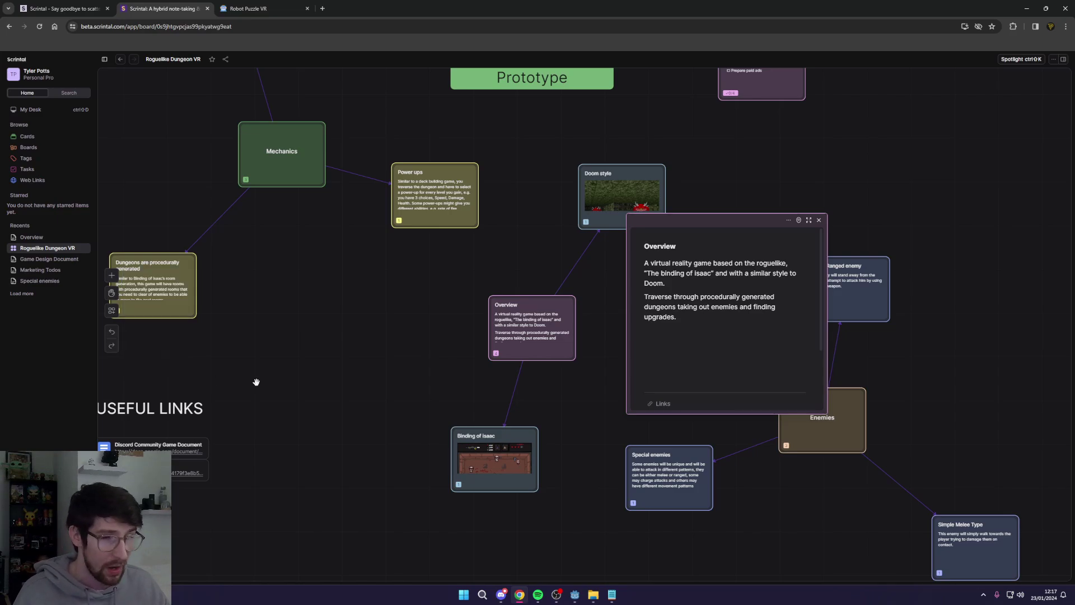
# Step: Reposition the Overview panel up and to the left beside its card
pyautogui.scroll(-2, 546, 292)
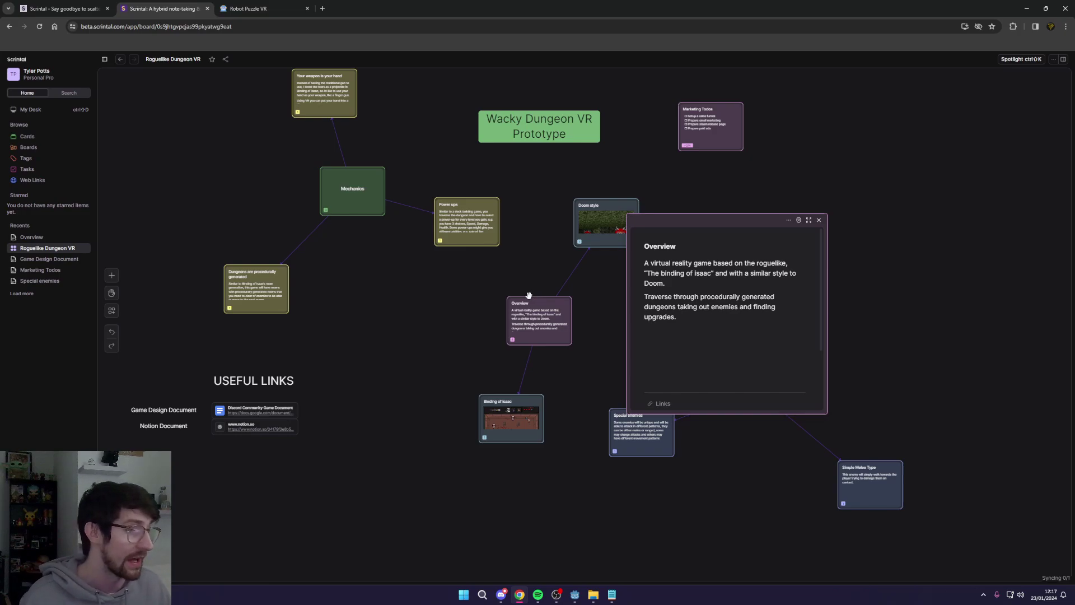
pyautogui.moveTo(528, 296); pyautogui.dragTo(517, 270)
pyautogui.moveTo(629, 254)
pyautogui.mouseDown()
pyautogui.moveTo(842, 200)
pyautogui.moveTo(634, 253)
pyautogui.mouseUp()
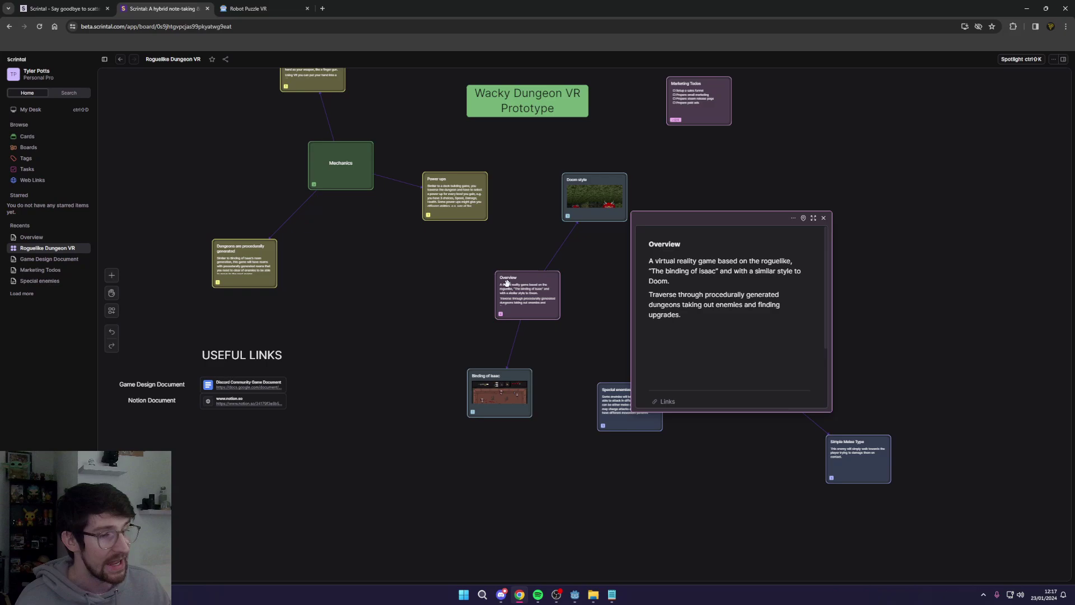
pyautogui.moveTo(759, 223); pyautogui.dragTo(717, 197)
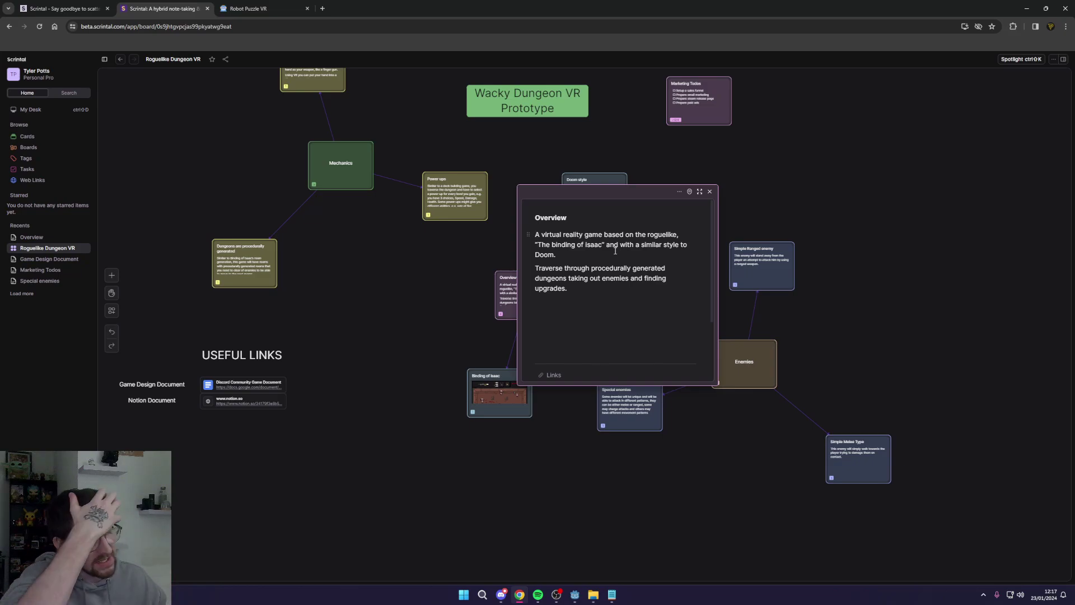
pyautogui.click(709, 192)
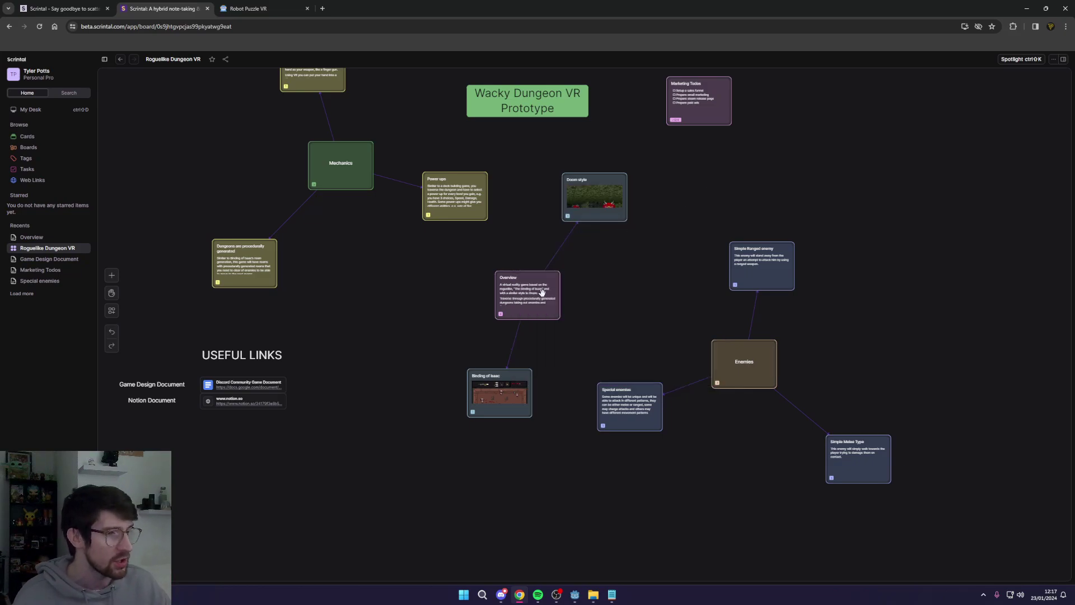
pyautogui.click(514, 387)
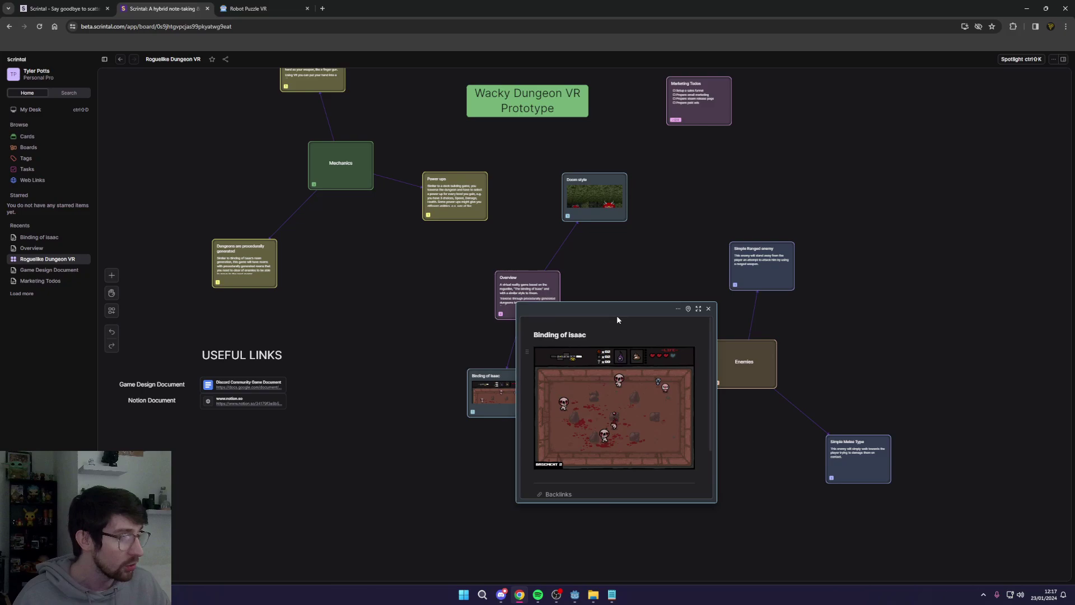
pyautogui.moveTo(618, 320); pyautogui.dragTo(566, 207)
pyautogui.click(671, 233)
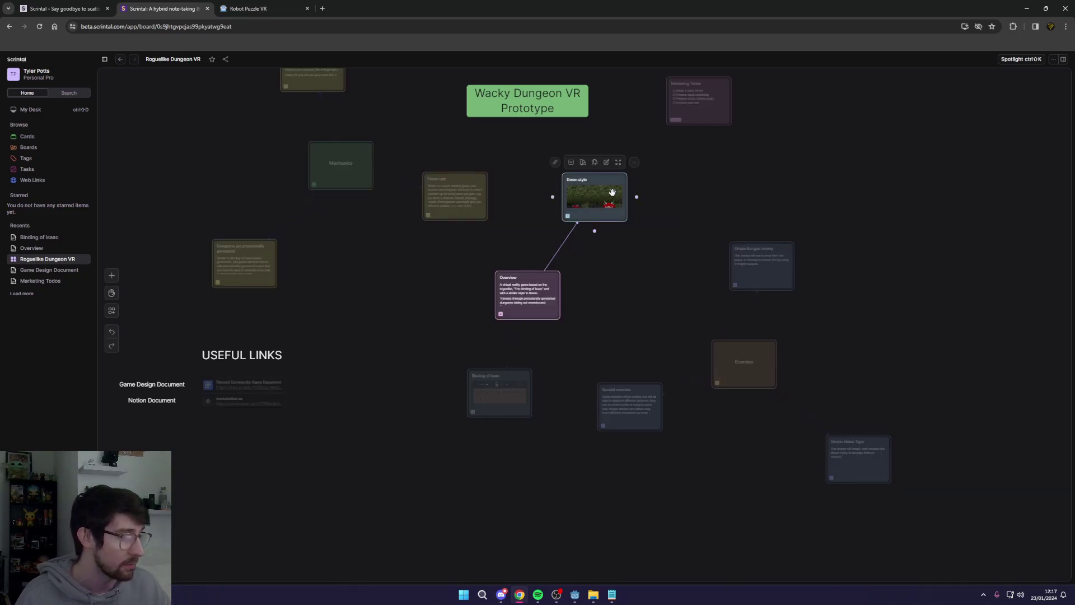
pyautogui.click(612, 192)
pyautogui.scroll(-2, 687, 234)
pyautogui.scroll(2, 660, 211)
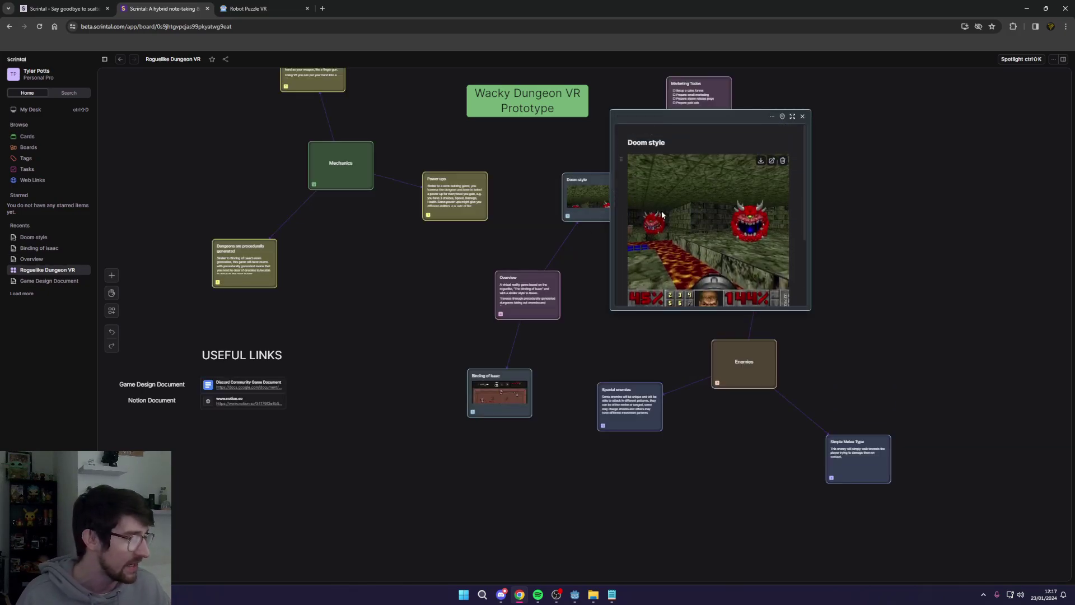
pyautogui.scroll(-2, 744, 235)
pyautogui.scroll(2, 728, 232)
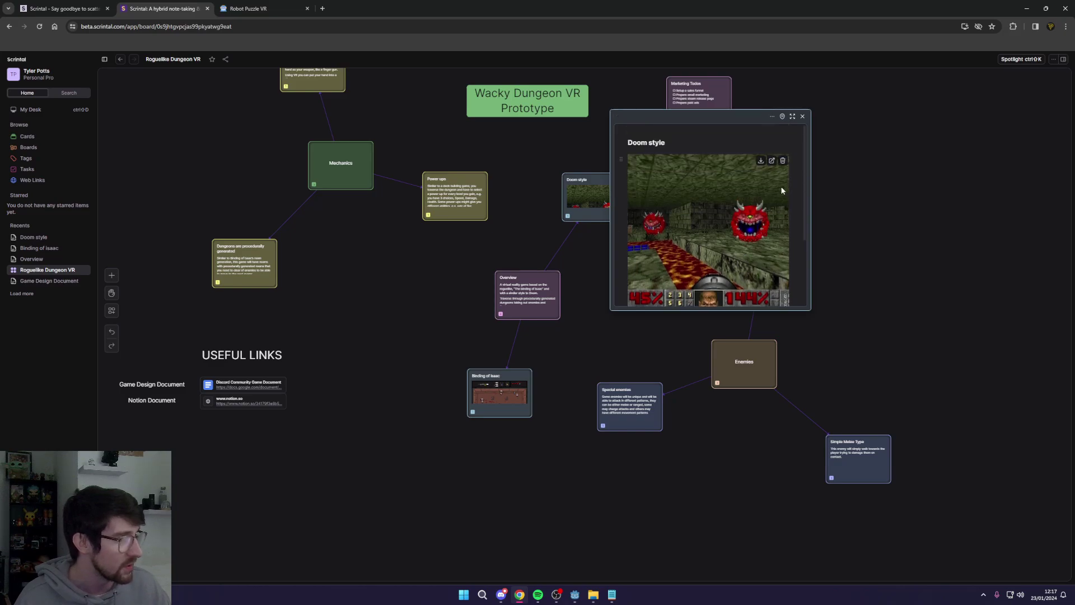
pyautogui.click(802, 117)
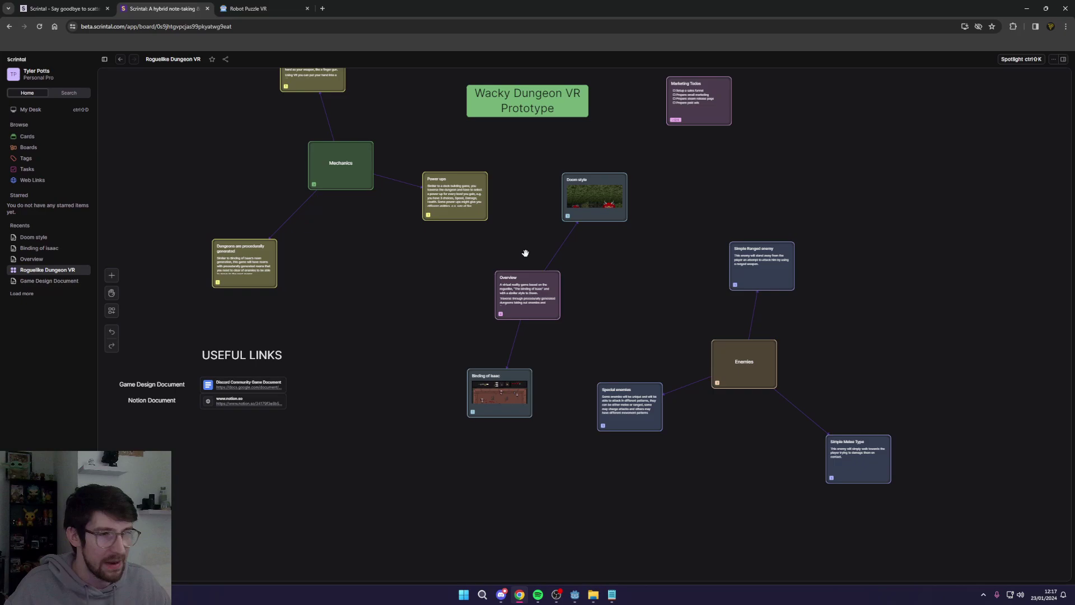
pyautogui.moveTo(574, 202); pyautogui.dragTo(745, 219)
pyautogui.click(555, 238)
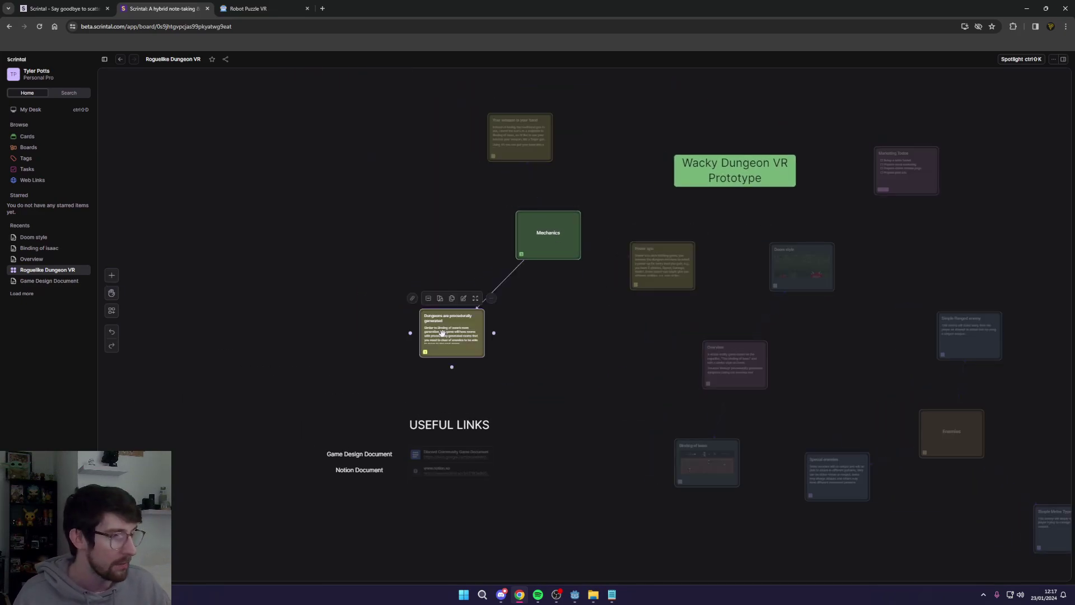
pyautogui.click(514, 134)
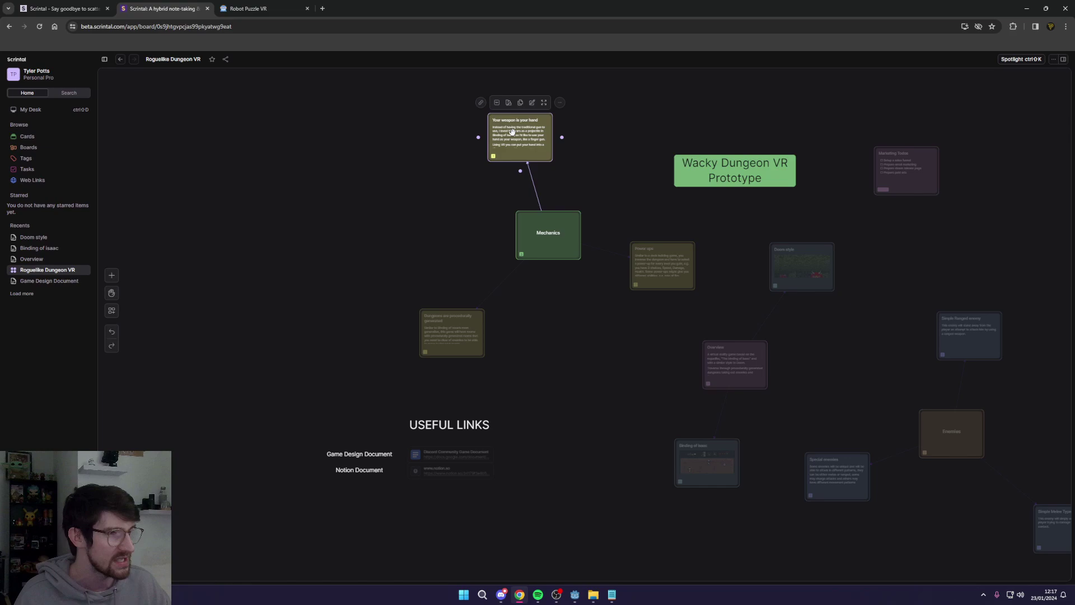
pyautogui.doubleClick(539, 154)
pyautogui.scroll(-3, 621, 120)
pyautogui.scroll(3, 621, 120)
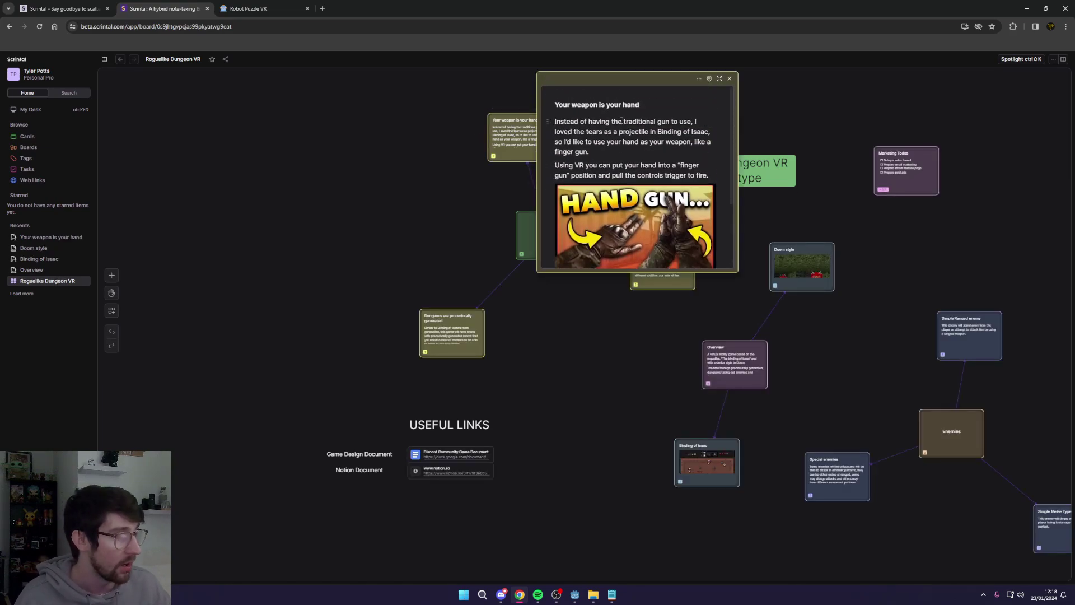
pyautogui.click(730, 81)
pyautogui.click(470, 314)
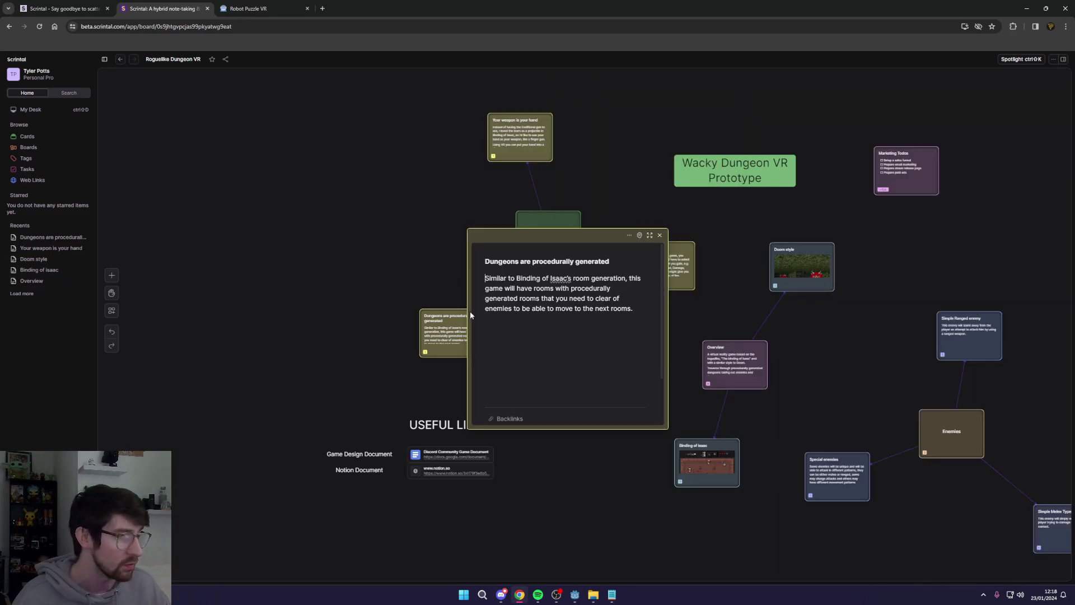
pyautogui.click(659, 235)
pyautogui.click(677, 263)
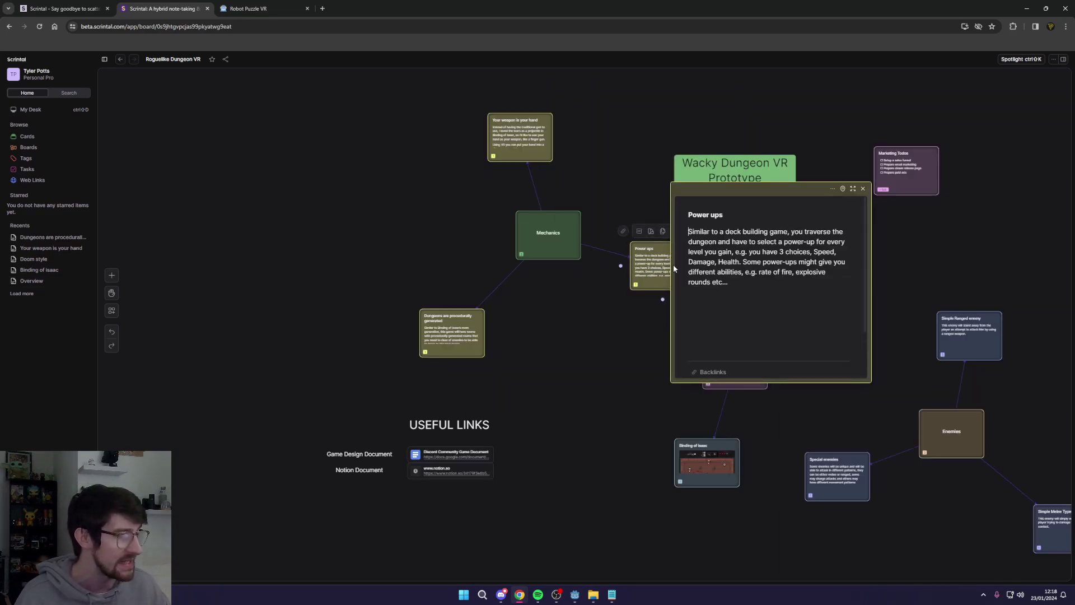
pyautogui.click(864, 189)
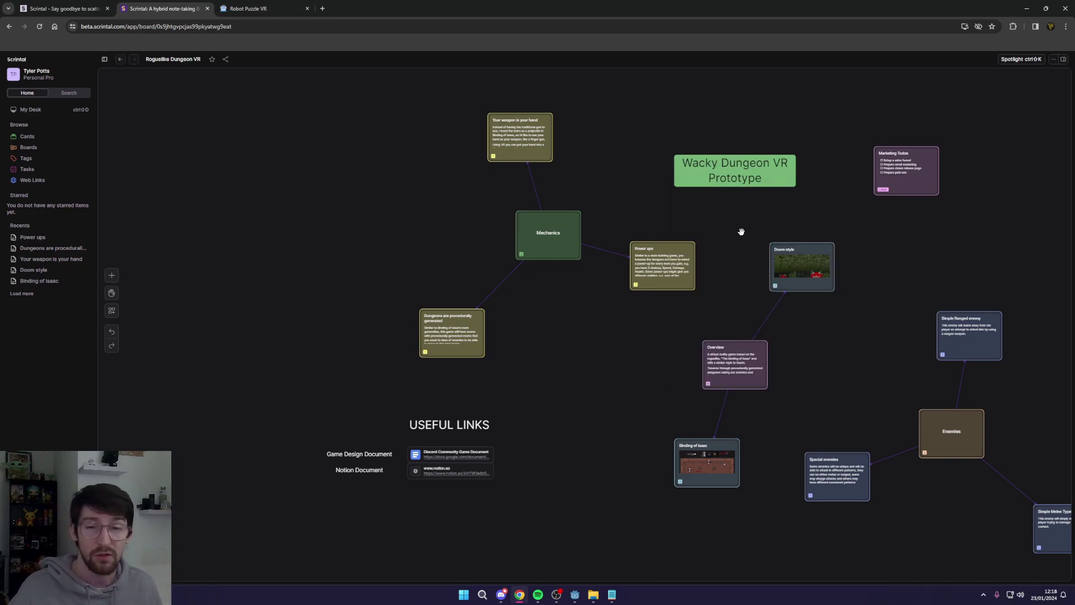
pyautogui.hscroll(5, 762, 233)
# Step: Select the four enemy cards together, then deselect them and scroll back up
pyautogui.scroll(-2, 583, 249)
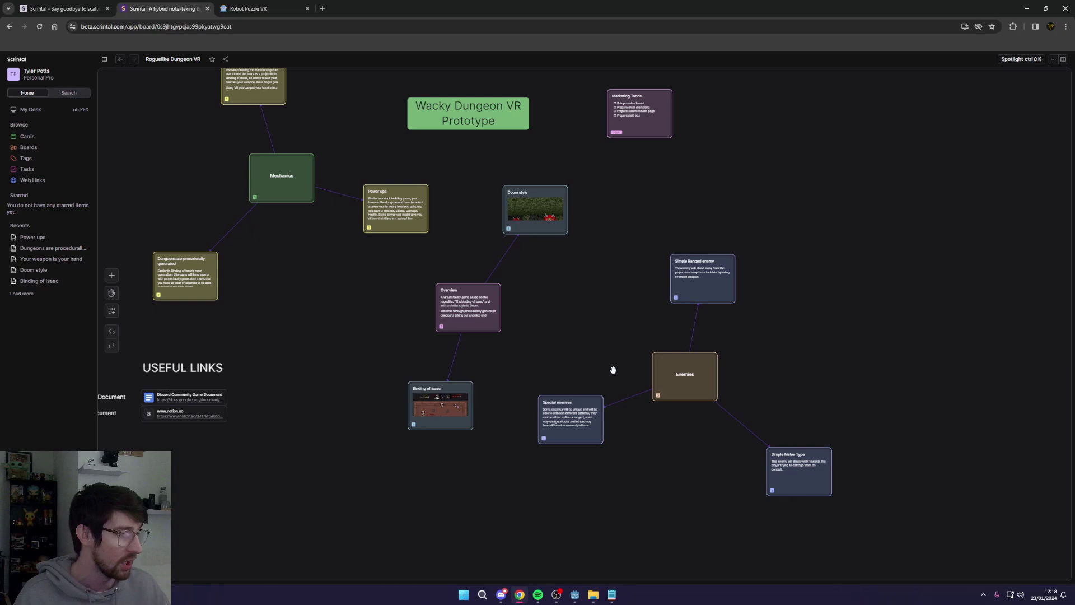
pyautogui.moveTo(533, 200); pyautogui.dragTo(840, 515)
pyautogui.click(754, 372)
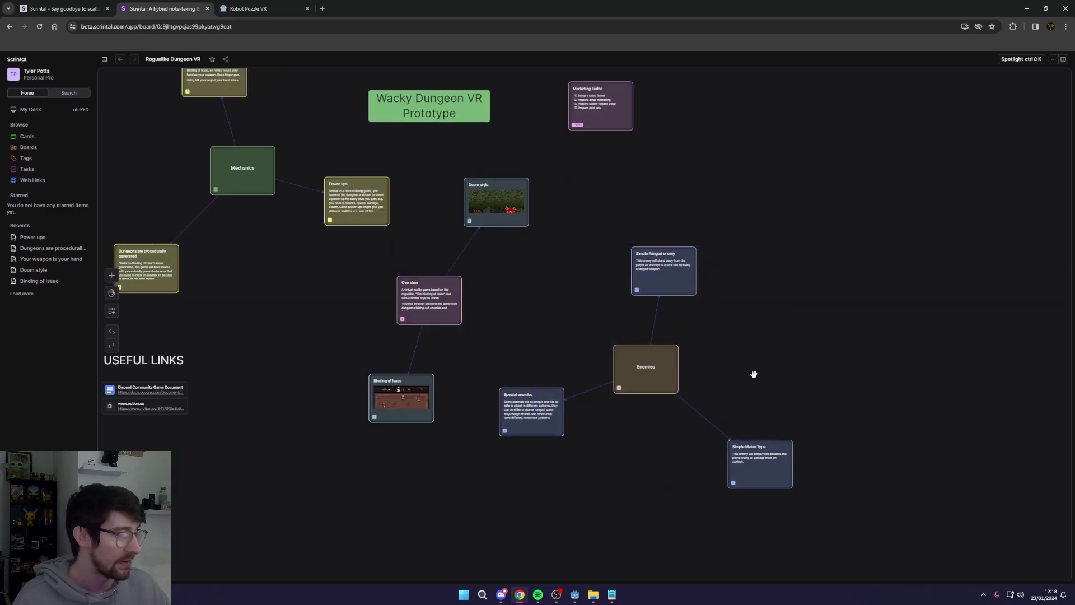
pyautogui.scroll(1, 651, 247)
pyautogui.hscroll(-3, 651, 248)
pyautogui.scroll(1, 754, 292)
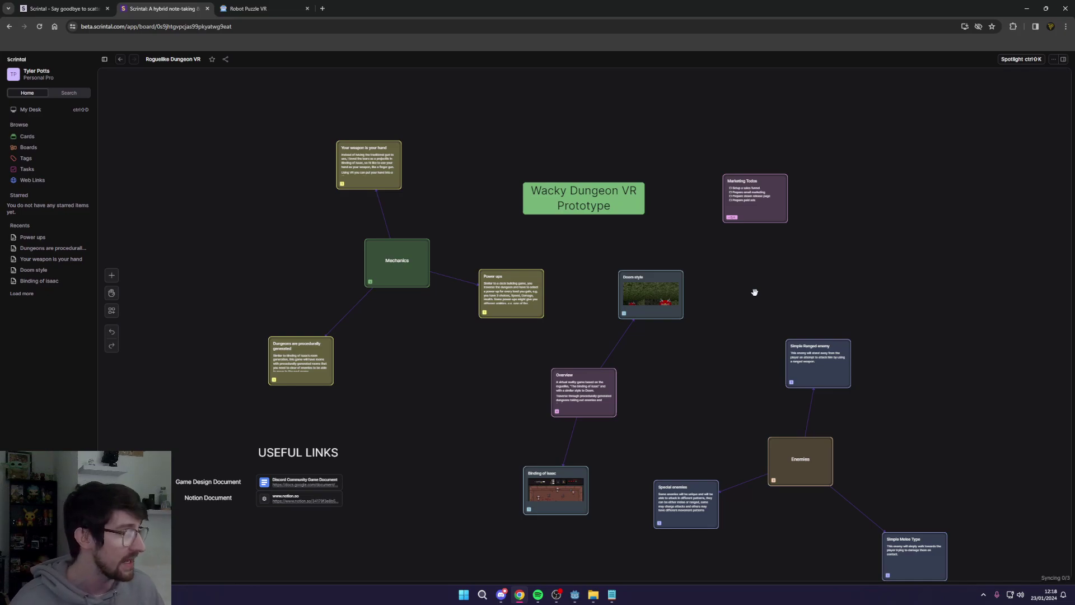
# Step: Open the Marketing Todos checklist card, reposition its panel, and close it
pyautogui.click(756, 176)
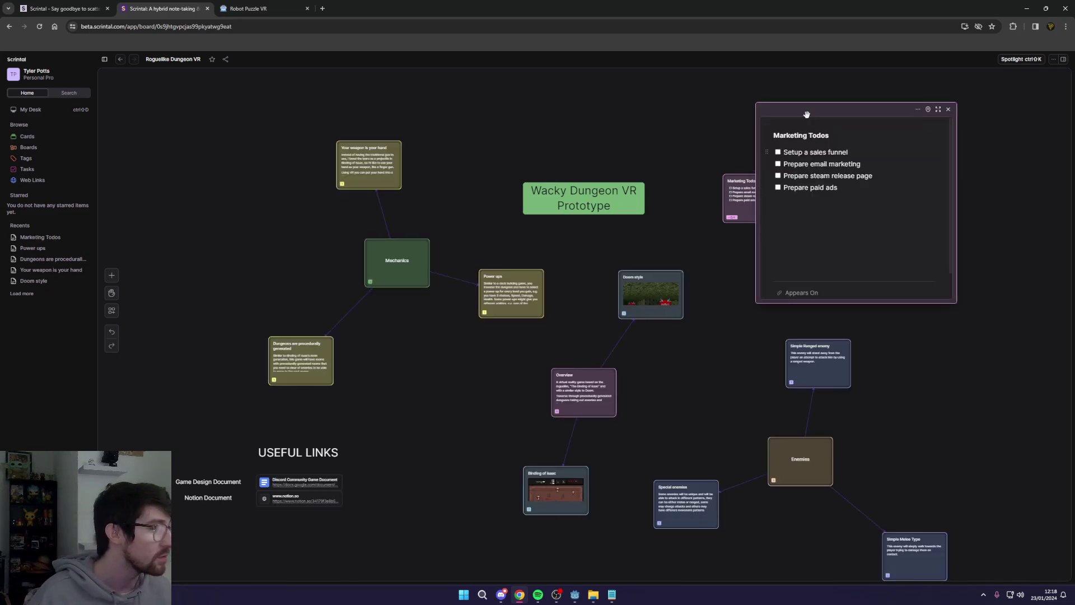
pyautogui.moveTo(806, 114); pyautogui.dragTo(626, 127)
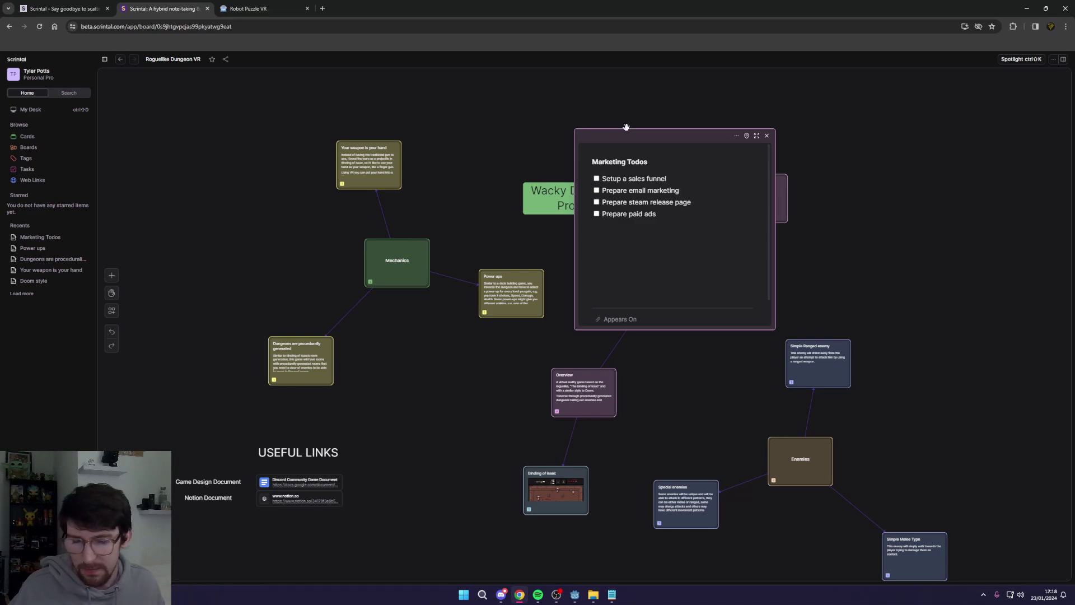
pyautogui.moveTo(619, 127); pyautogui.dragTo(656, 90)
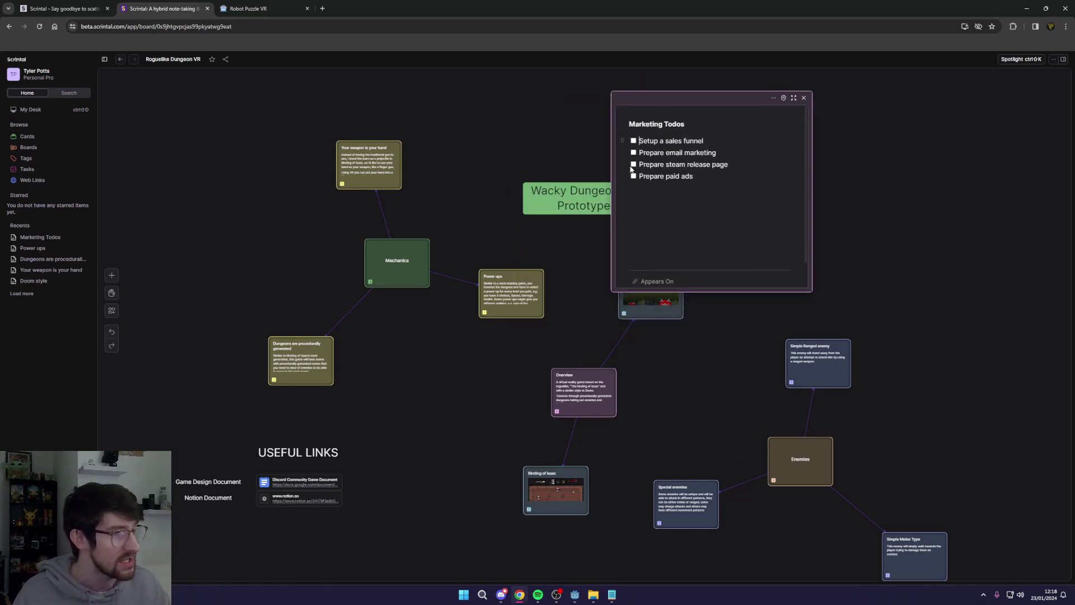
pyautogui.click(804, 98)
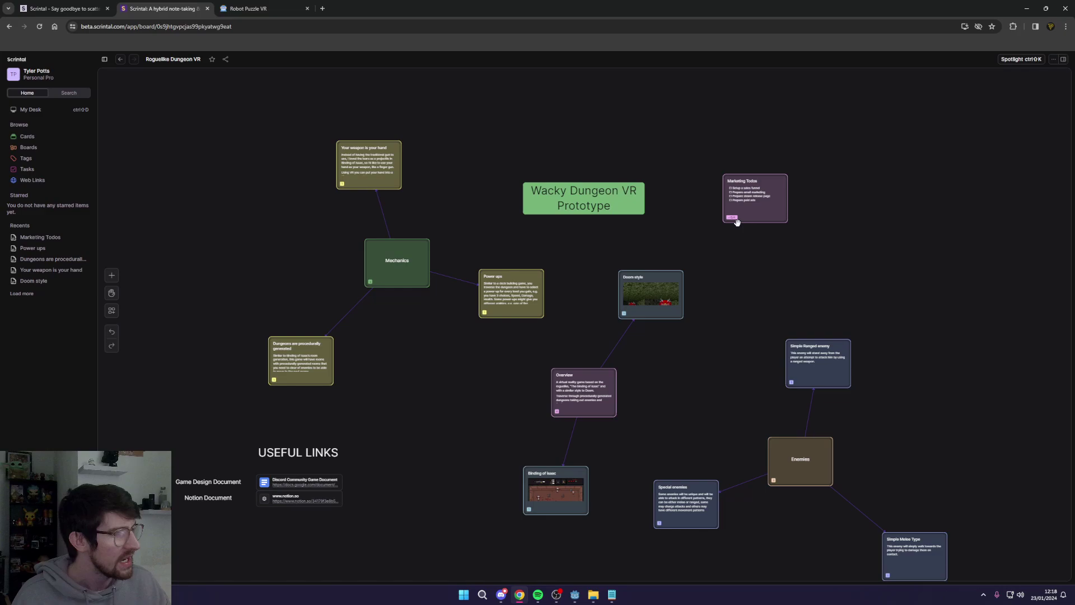
pyautogui.click(744, 209)
pyautogui.click(935, 132)
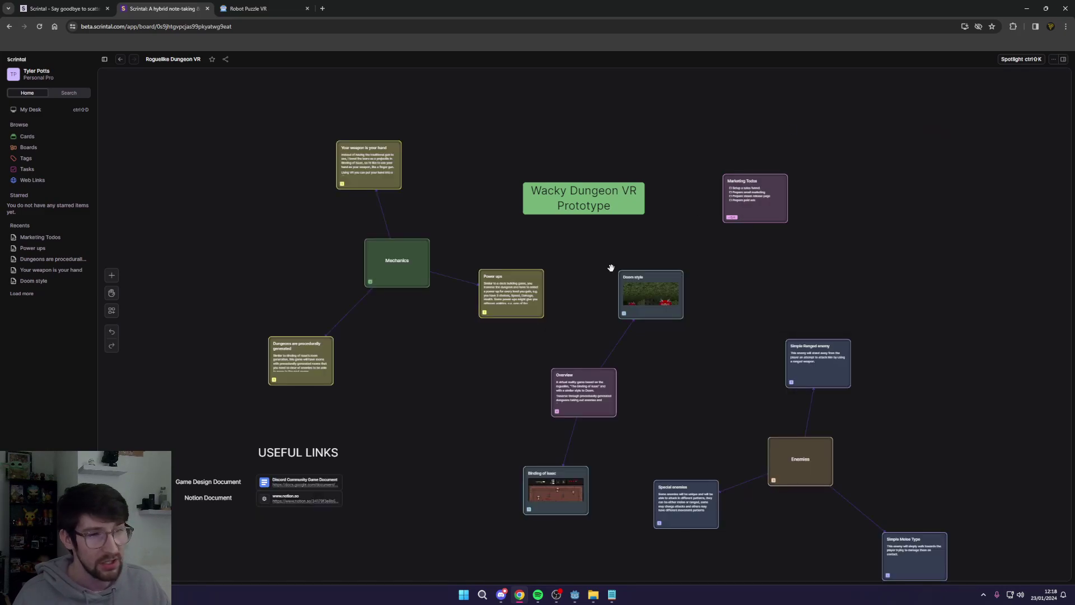
# Step: Go to the Tasks page and highlight the Marketing Todos task lines
pyautogui.click(25, 168)
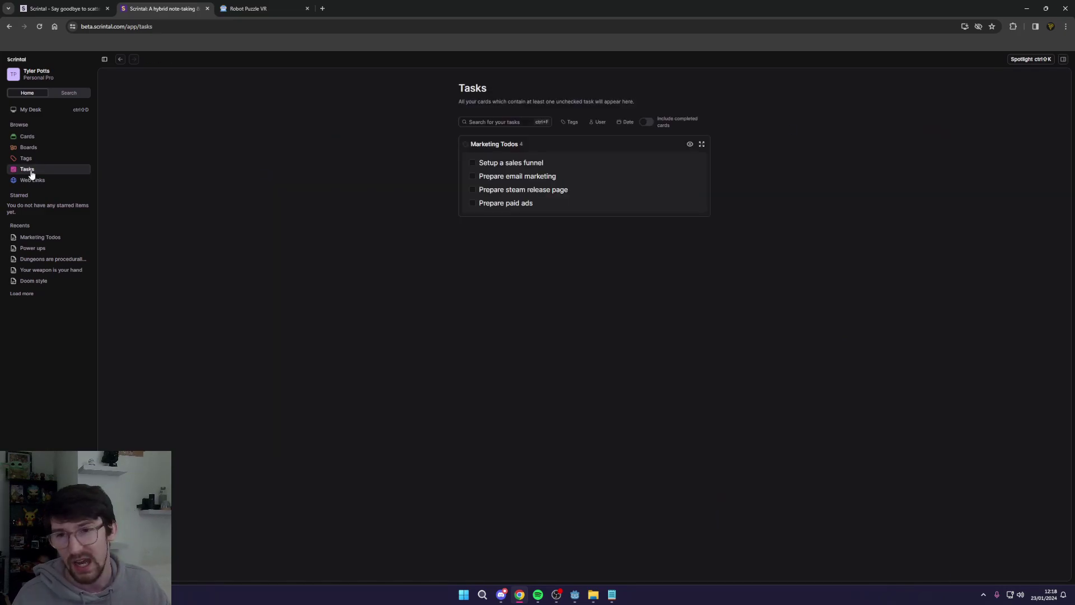
pyautogui.moveTo(476, 159); pyautogui.dragTo(502, 186)
pyautogui.click(618, 290)
pyautogui.tripleClick(589, 156)
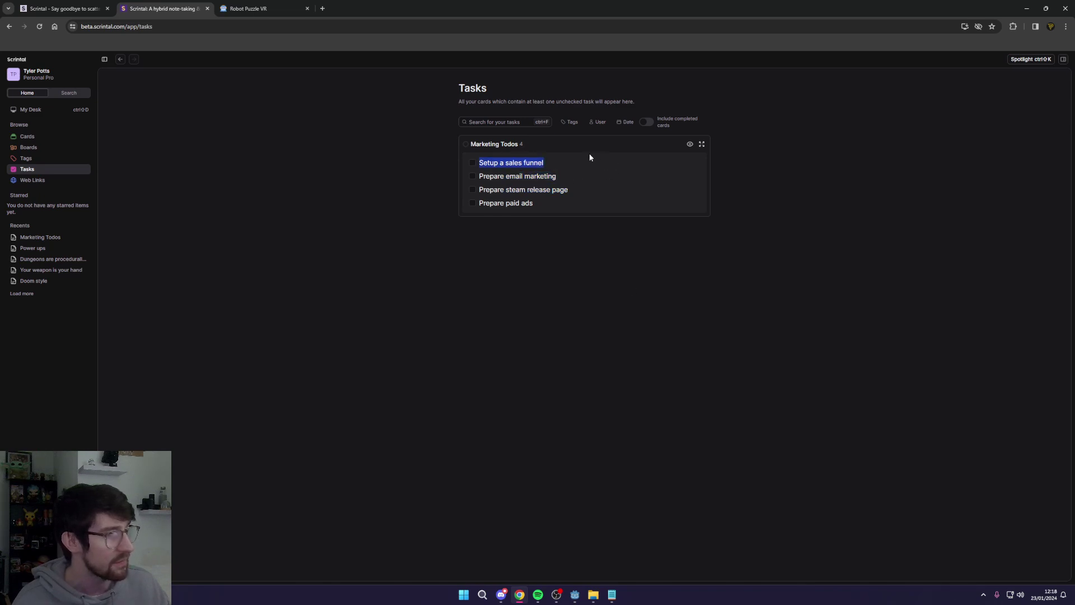
pyautogui.click(917, 123)
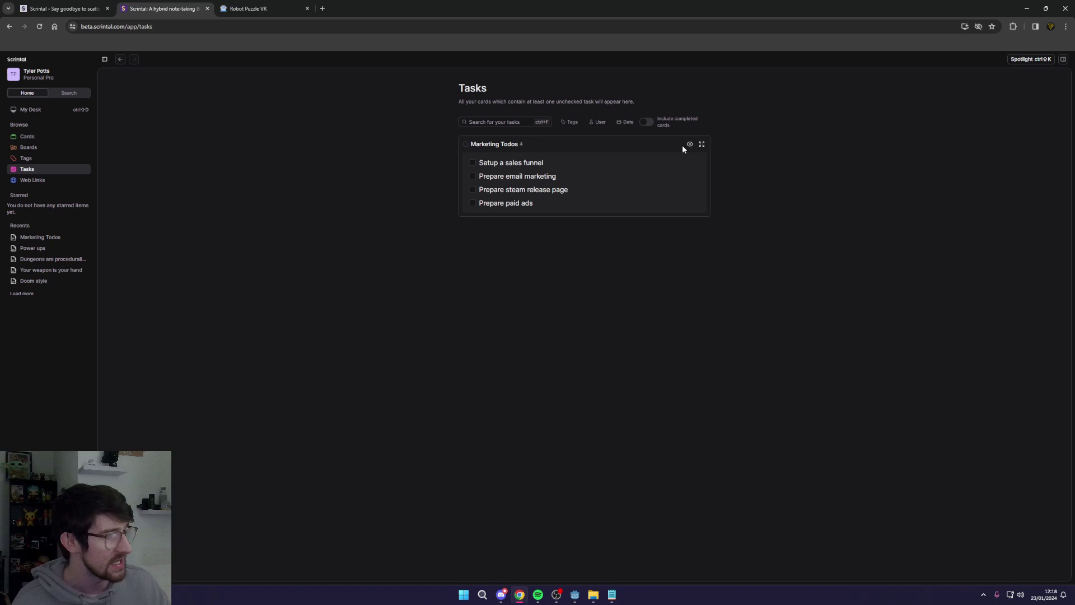
# Step: Check off Setup a sales funnel; toggle Prepare steam release page on and back off
pyautogui.click(473, 165)
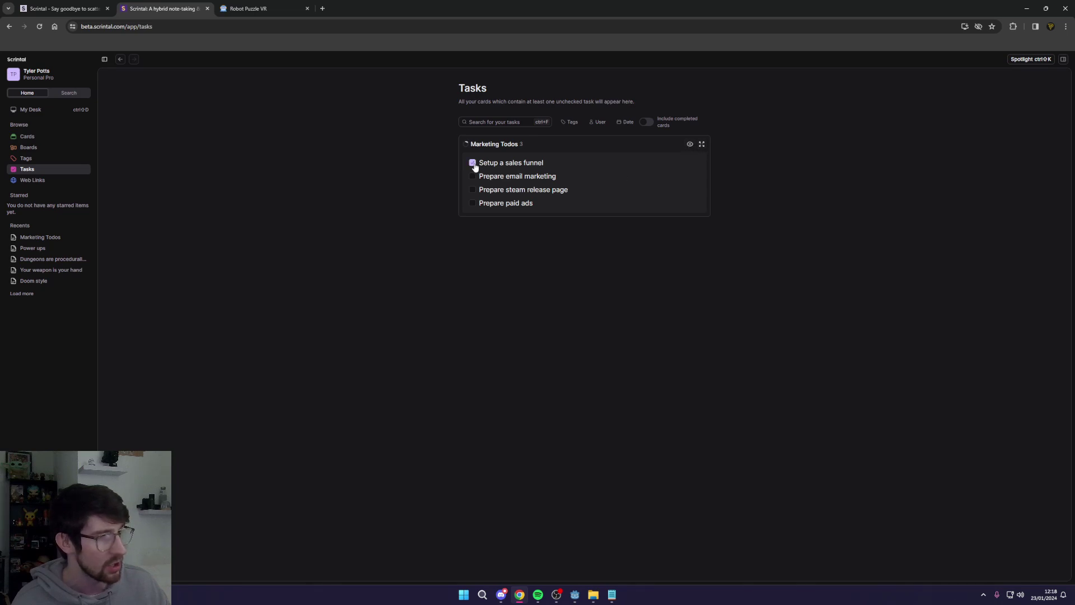
pyautogui.click(474, 163)
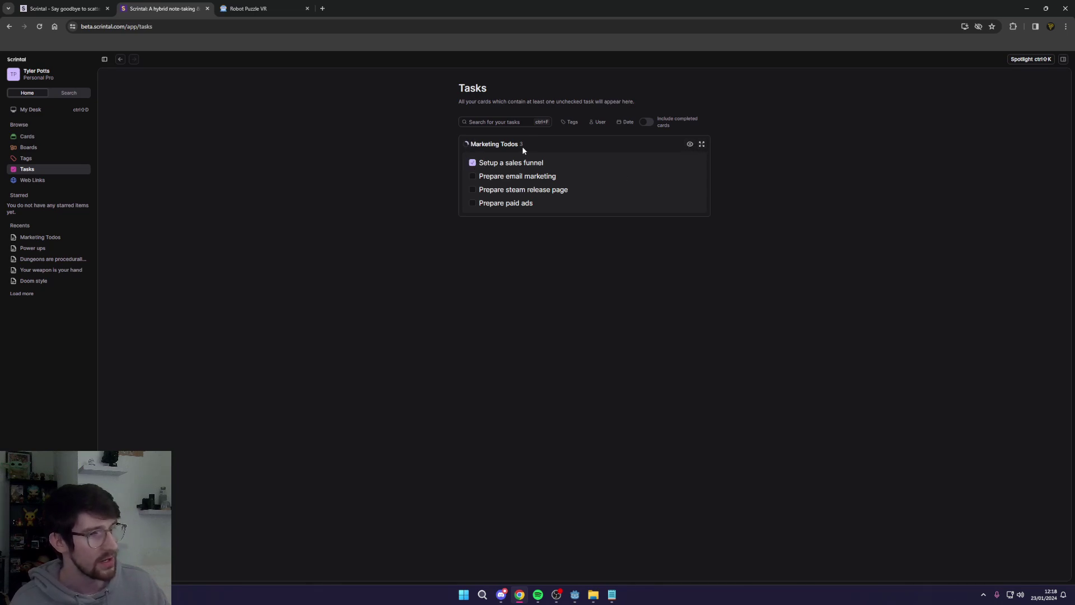
pyautogui.click(473, 191)
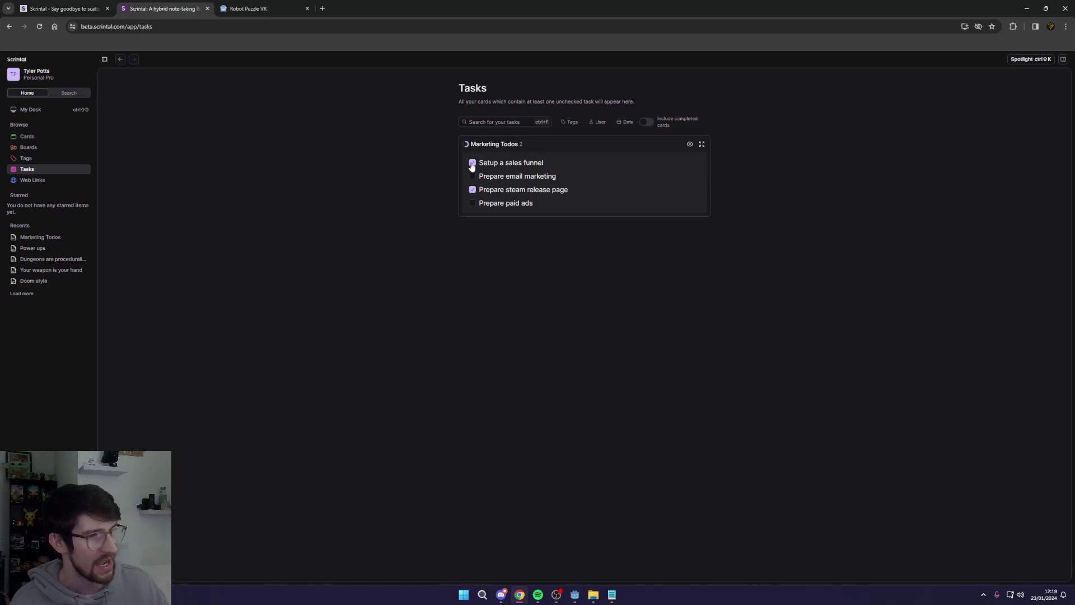
pyautogui.click(473, 190)
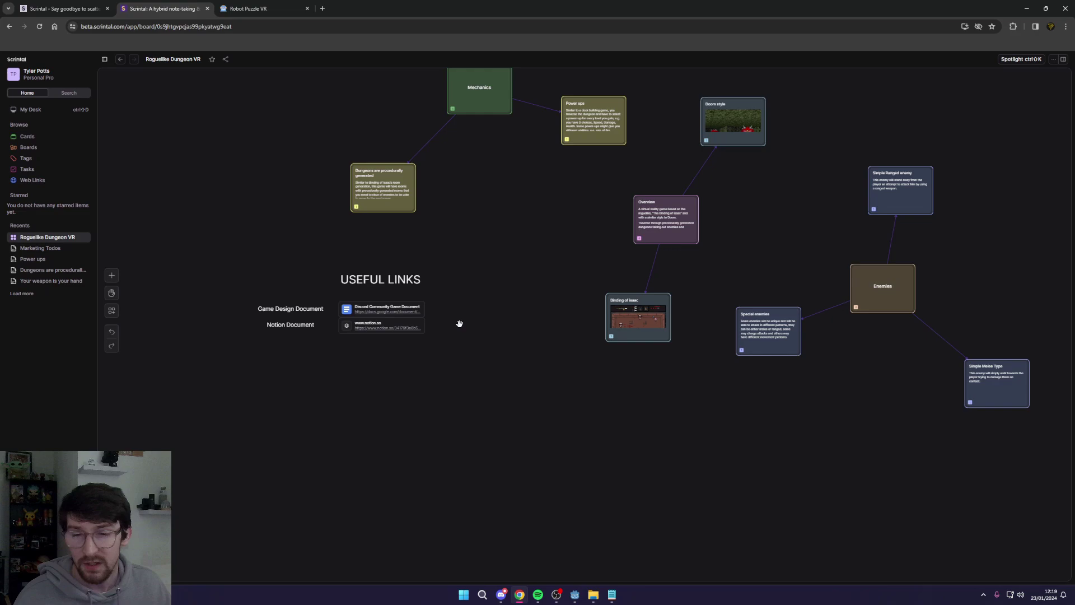
pyautogui.scroll(5, 437, 336)
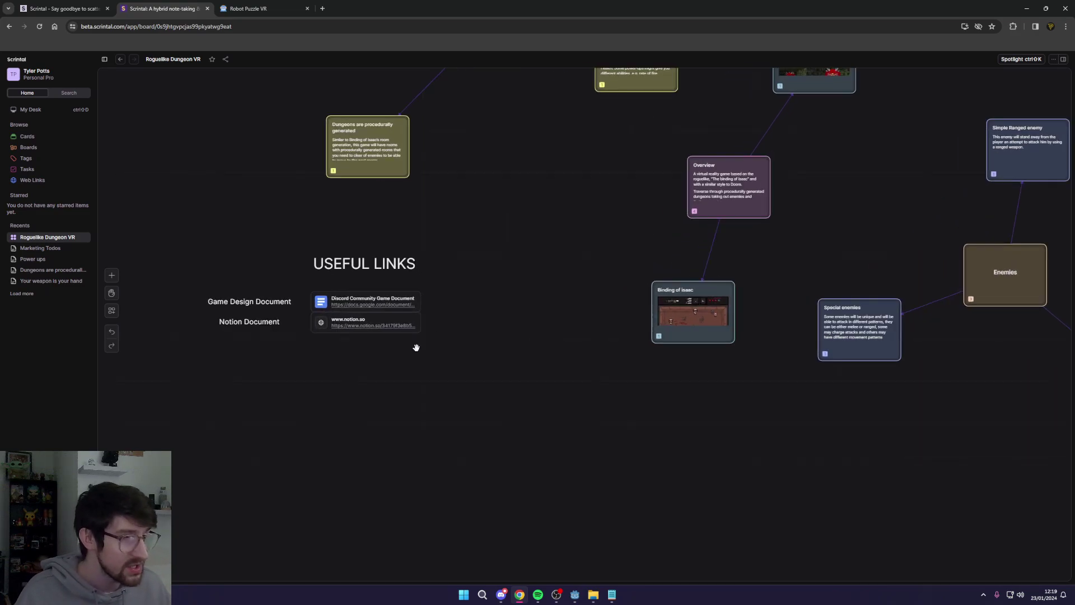
pyautogui.click(577, 276)
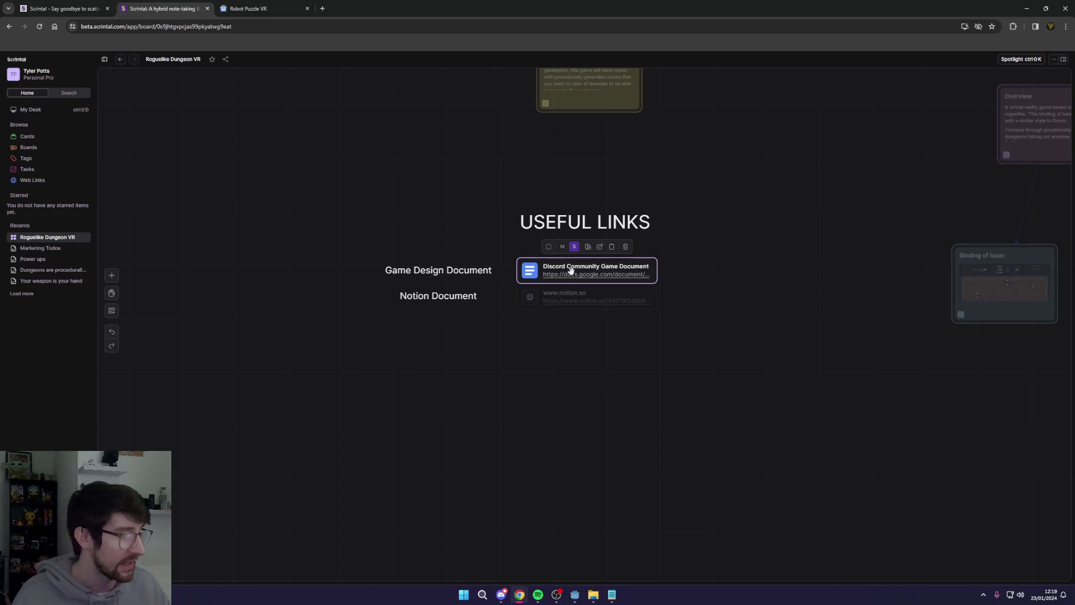
pyautogui.click(542, 302)
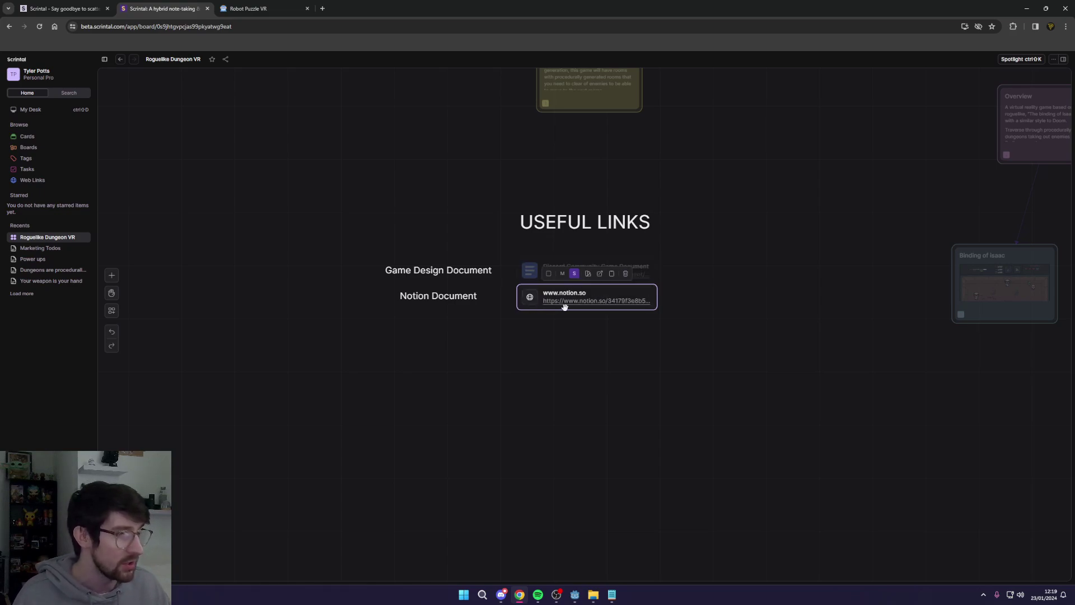
pyautogui.scroll(-1, 691, 288)
pyautogui.click(658, 278)
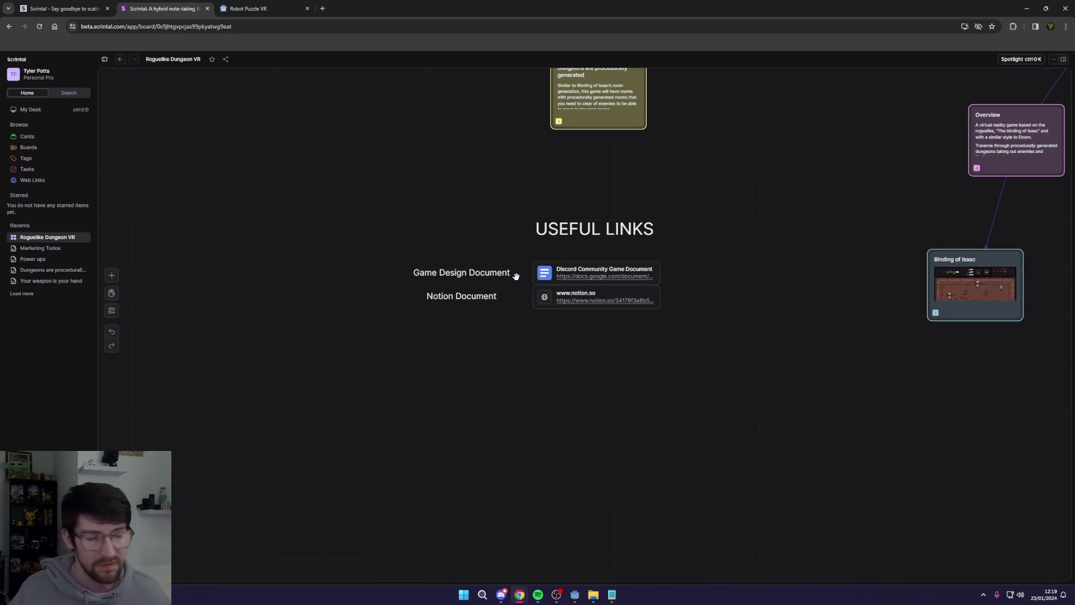
pyautogui.click(561, 302)
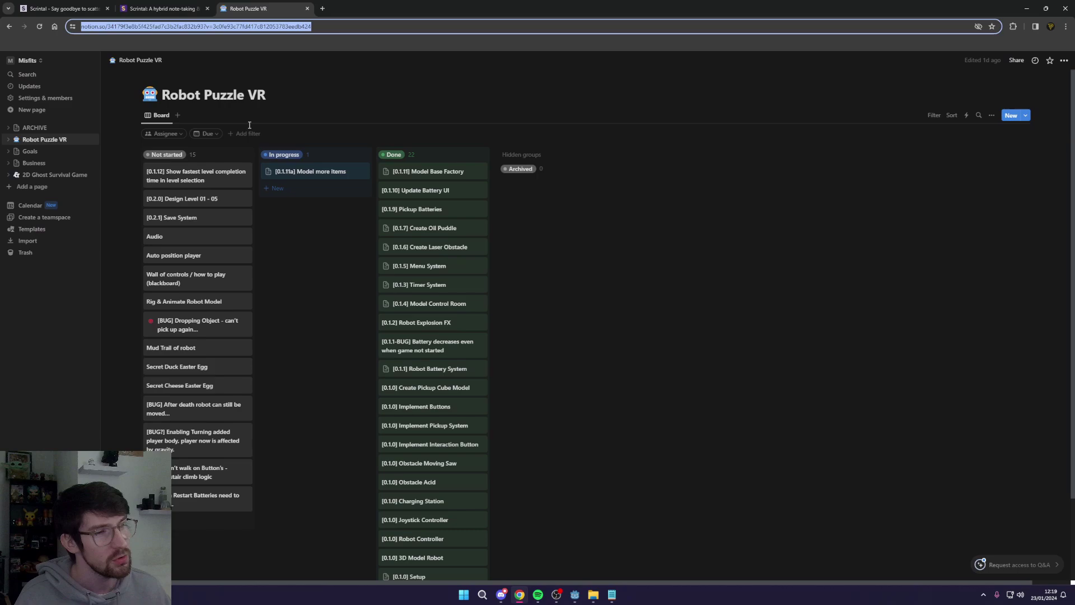
pyautogui.scroll(-1, 239, 199)
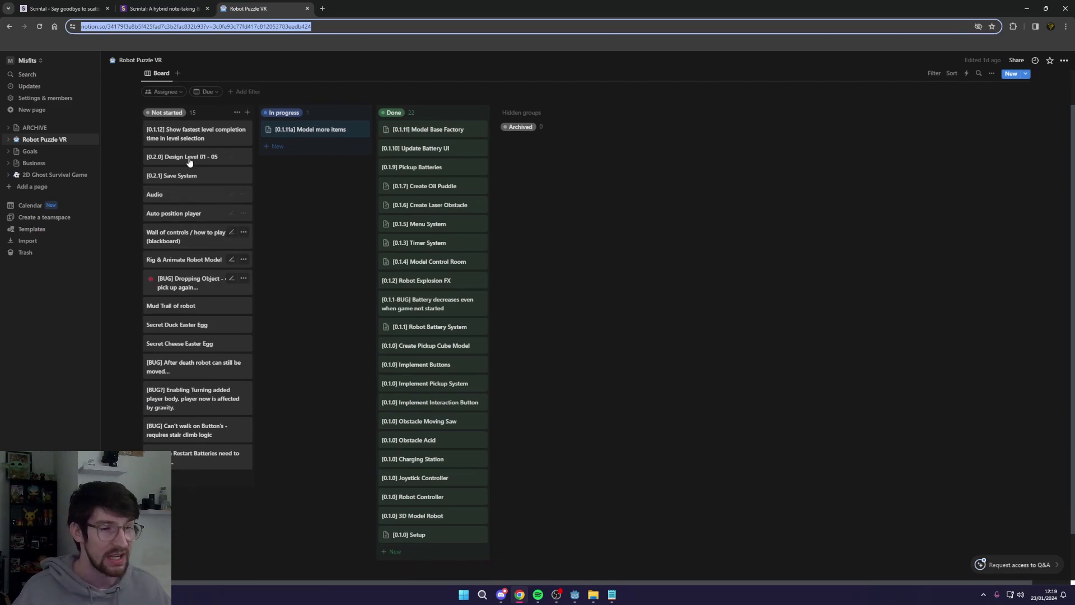
pyautogui.click(162, 8)
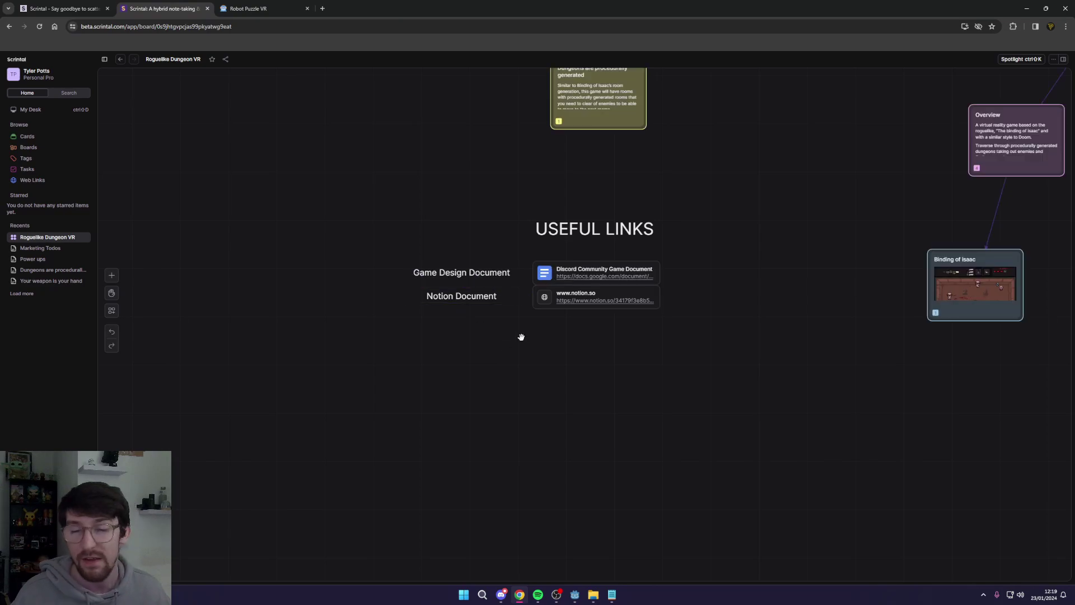
# Step: Right-align the Notion Document and Game Design Document labels
pyautogui.click(477, 301)
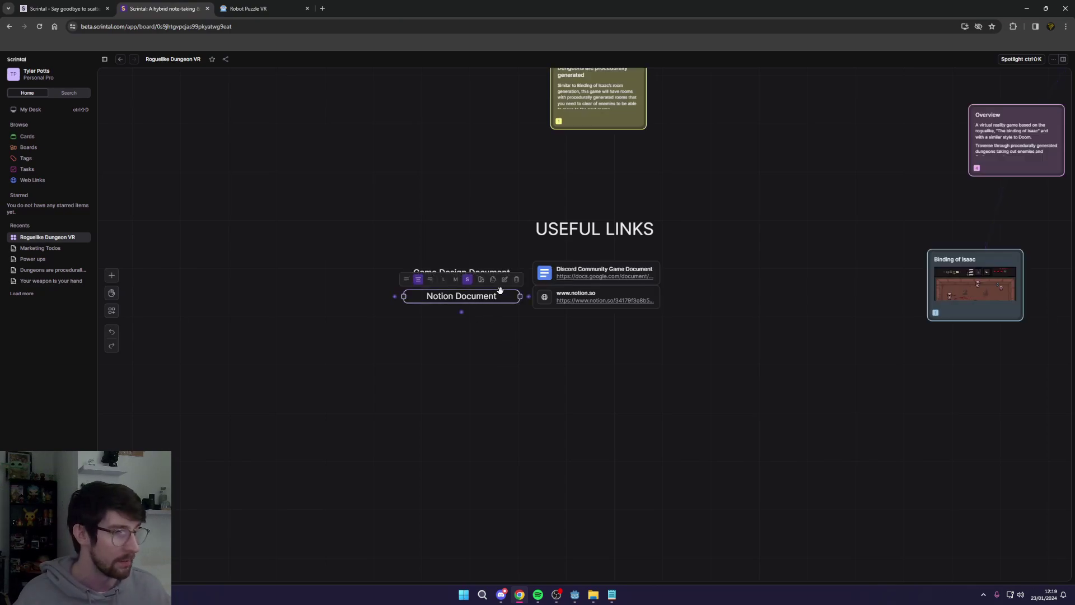
pyautogui.click(430, 280)
pyautogui.click(482, 272)
pyautogui.click(430, 254)
pyautogui.click(524, 352)
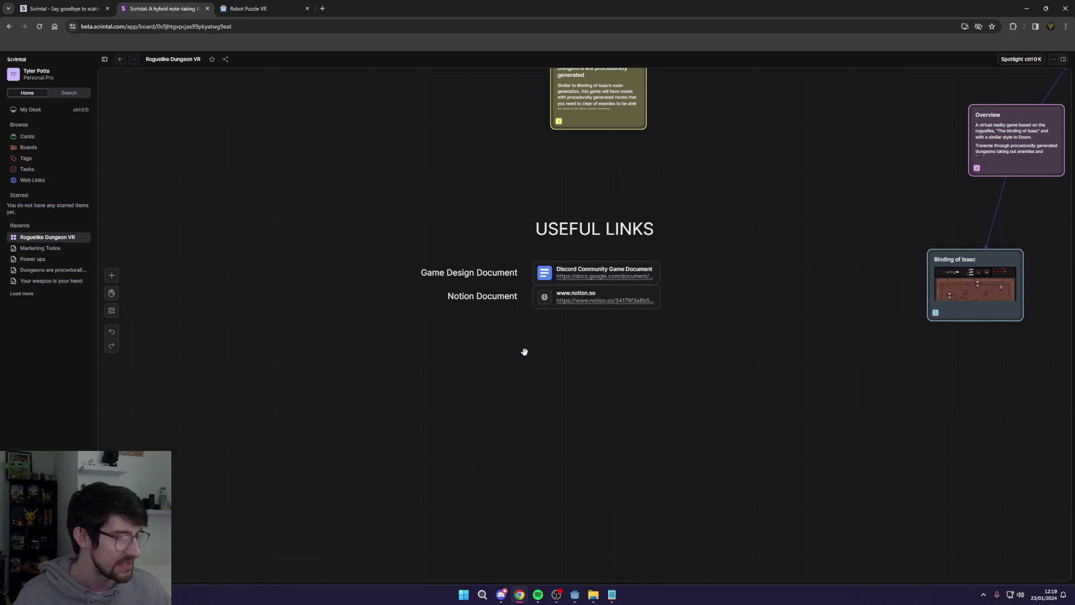
# Step: Pan the board to show more cards and nudge the Overview card slightly right
pyautogui.scroll(-3, 714, 301)
pyautogui.moveTo(717, 321); pyautogui.dragTo(496, 355)
pyautogui.scroll(-1, 460, 294)
pyautogui.moveTo(460, 294); pyautogui.dragTo(476, 345)
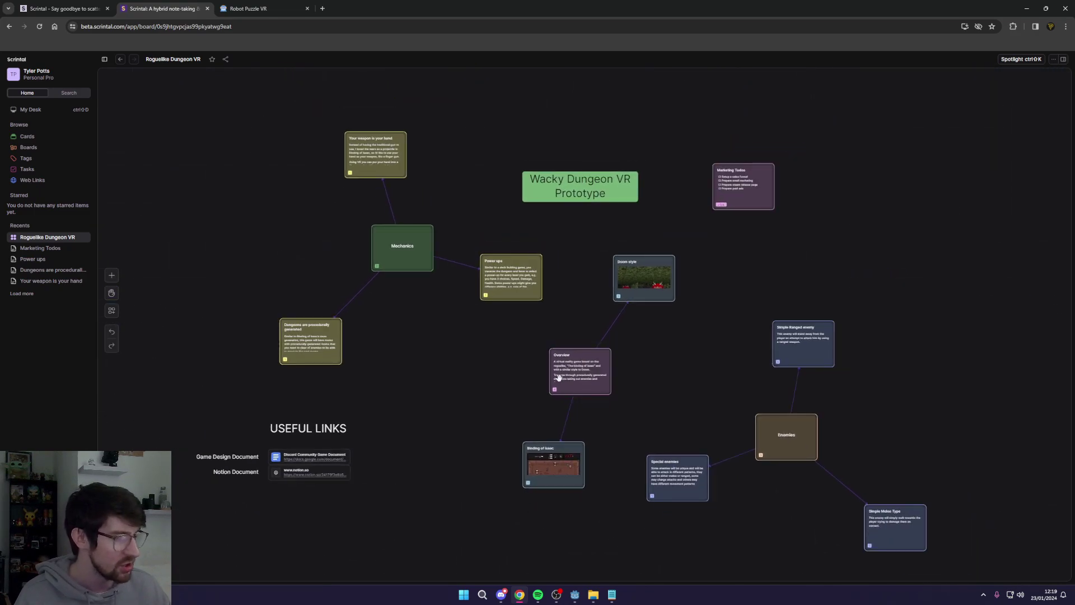
pyautogui.moveTo(579, 367); pyautogui.dragTo(596, 367)
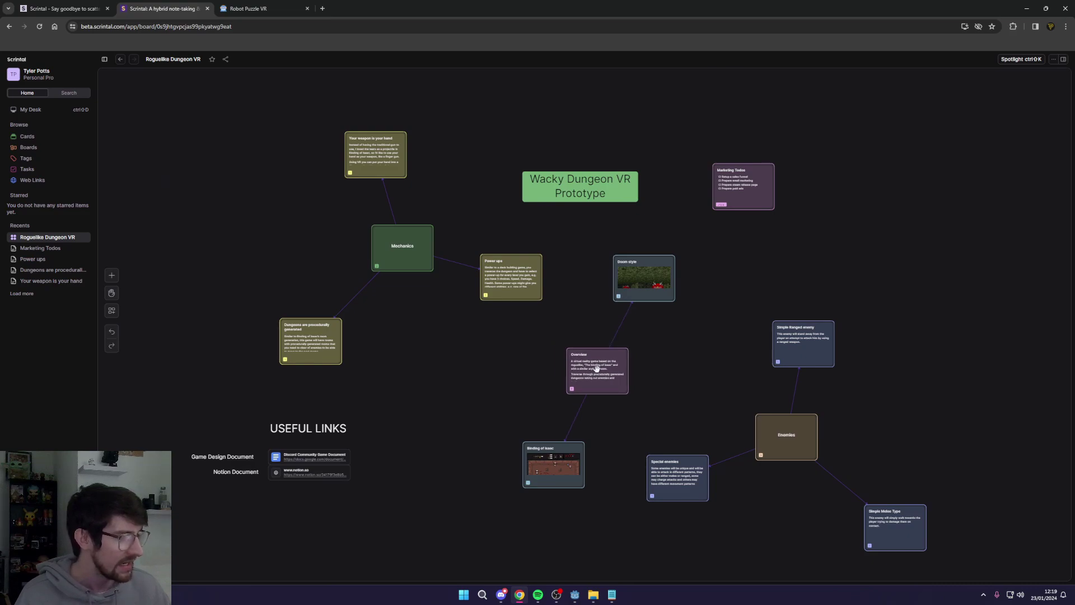
# Step: Move the Doom style, Overview and Binding of Isaac cards up-right as a group, then undo
pyautogui.moveTo(696, 278); pyautogui.dragTo(556, 471)
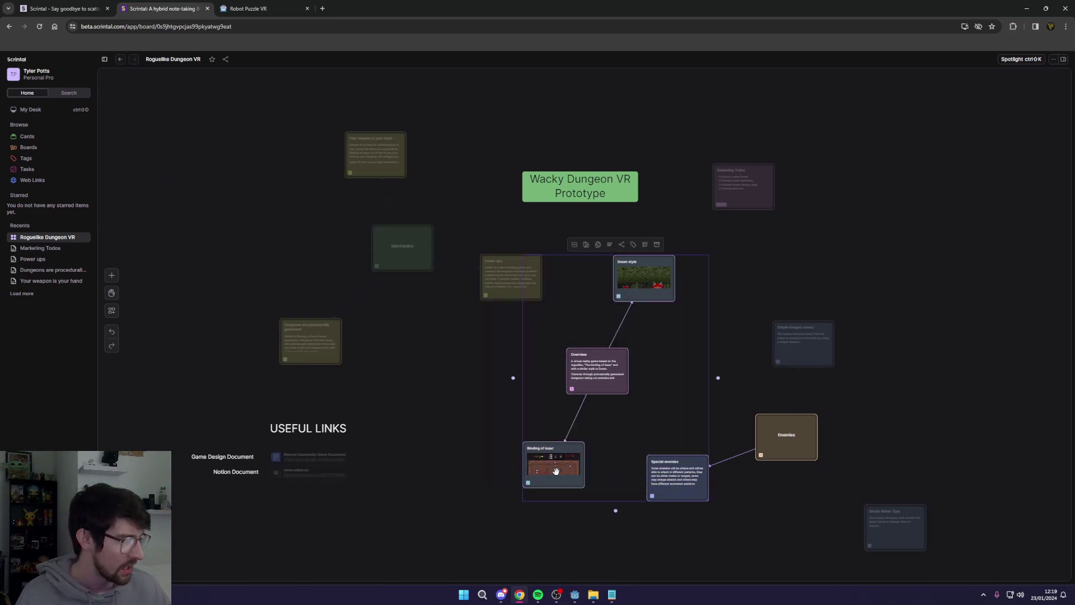
pyautogui.keyDown('shift'); pyautogui.click(669, 483); pyautogui.keyUp('shift')
pyautogui.moveTo(593, 353); pyautogui.dragTo(958, 231)
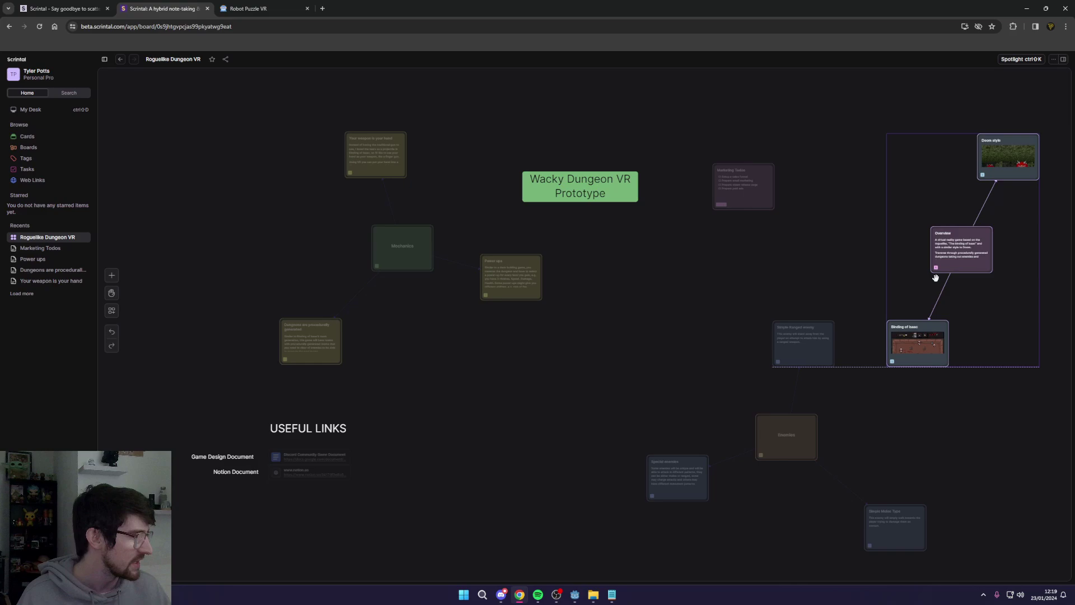
pyautogui.click(817, 268)
pyautogui.scroll(-2, 817, 269)
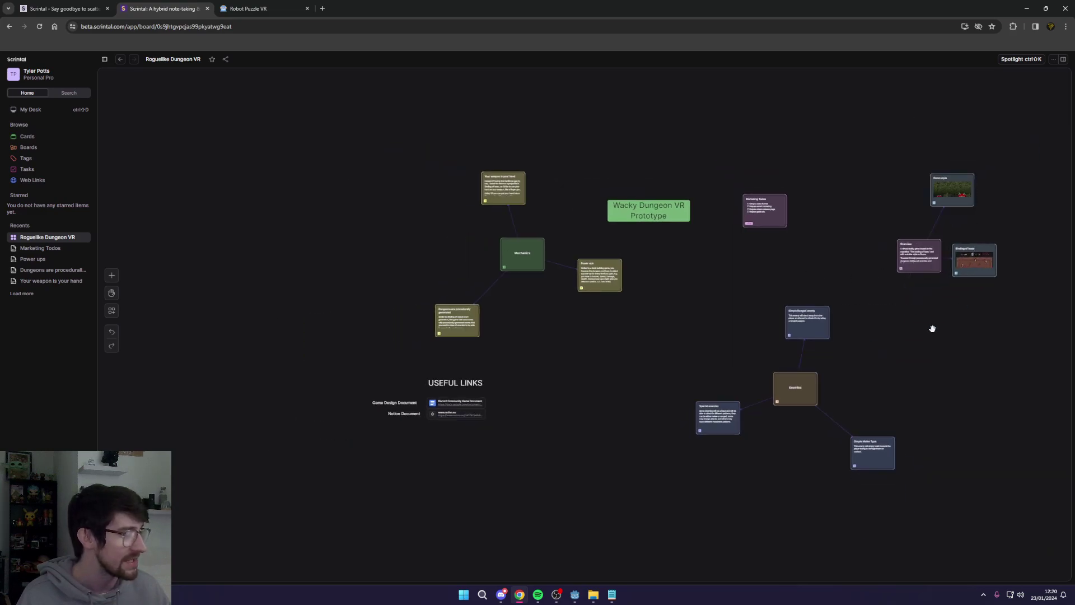
pyautogui.hotkey('ctrl', 'z')
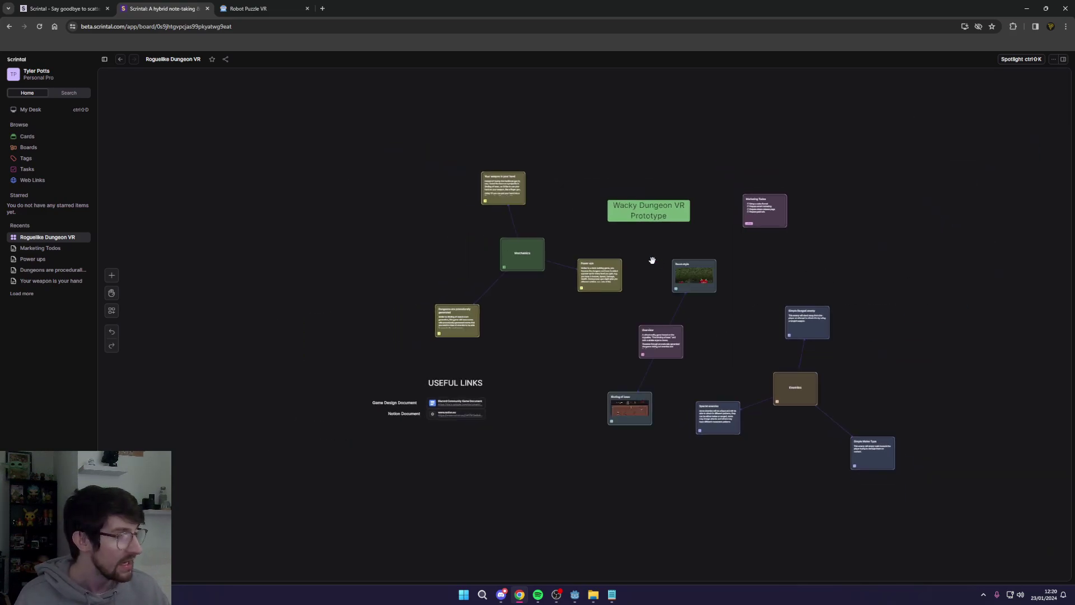
# Step: Auto-arrange the cards into a compact layout and move the Wacky Dungeon VR Prototype title up
pyautogui.rightClick(652, 260)
pyautogui.click(684, 331)
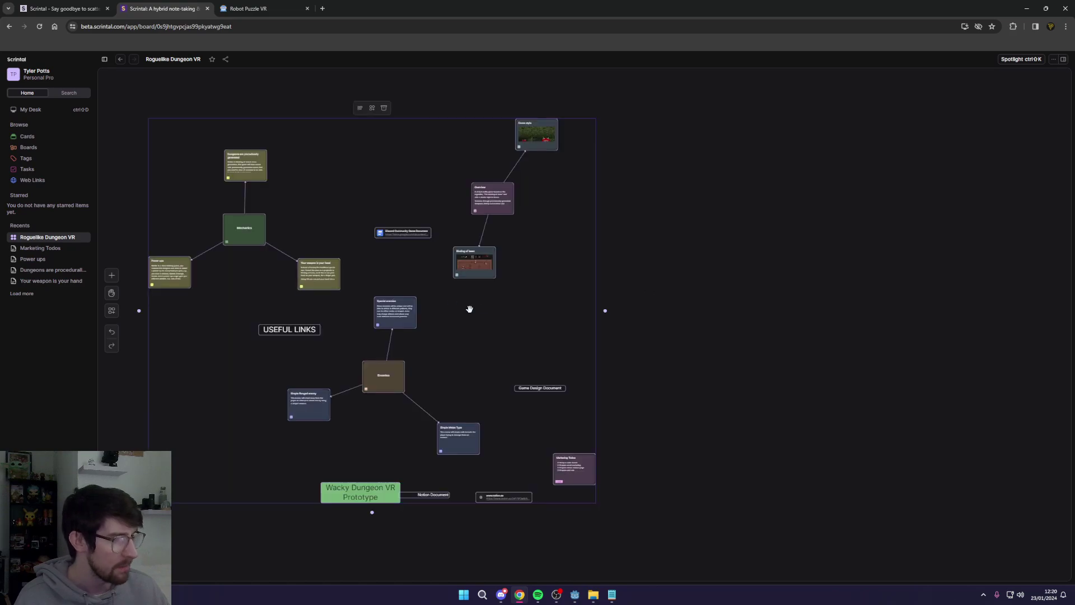
pyautogui.click(457, 330)
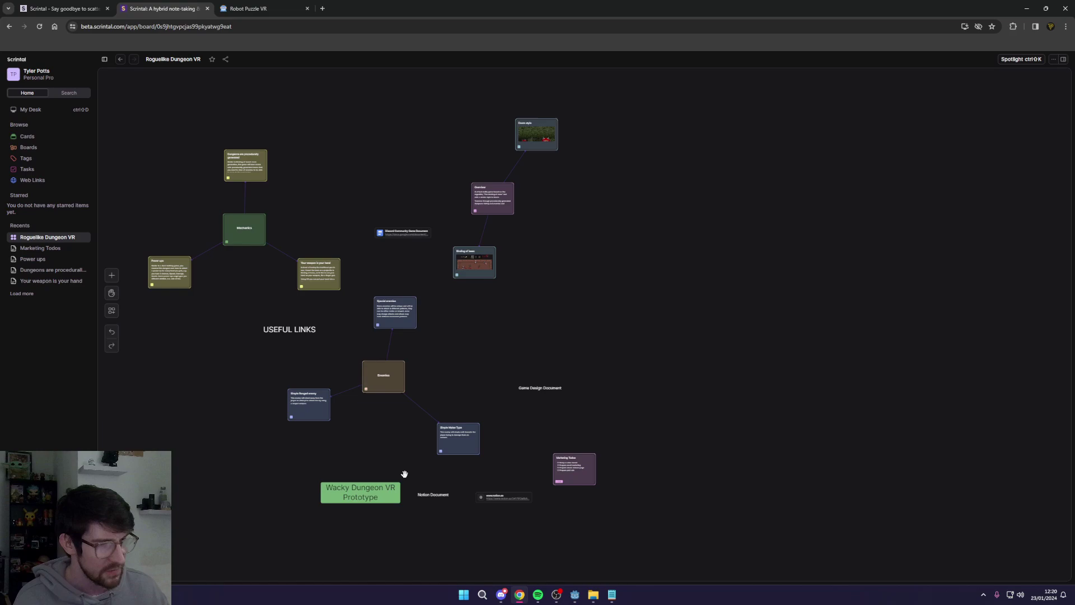
pyautogui.moveTo(381, 491); pyautogui.dragTo(391, 169)
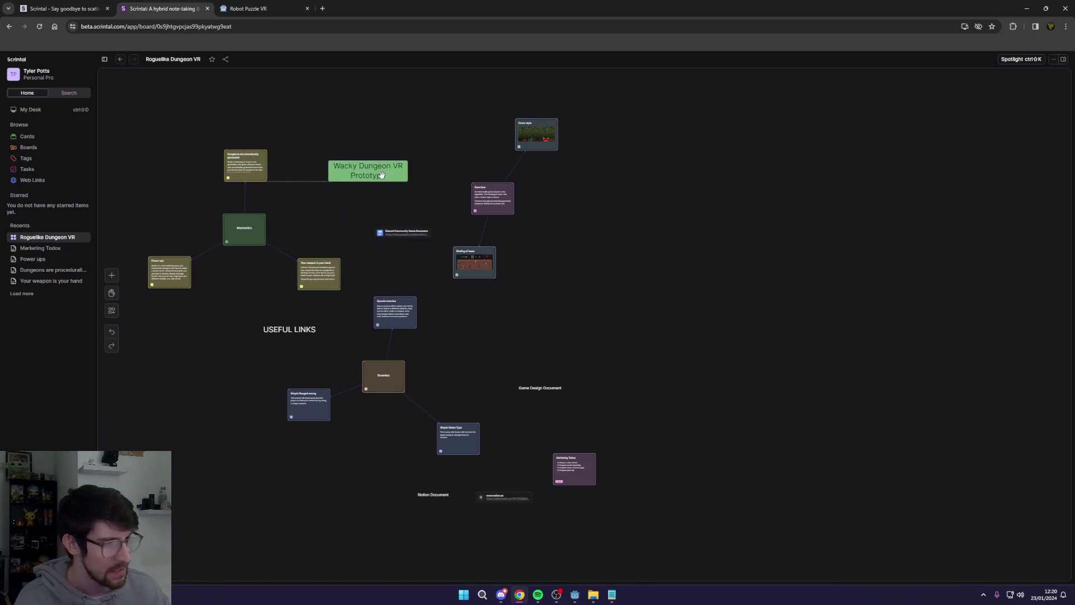
# Step: Select the Notion Document and Game Design Document labels, then undo the layout changes
pyautogui.click(446, 495)
pyautogui.click(543, 388)
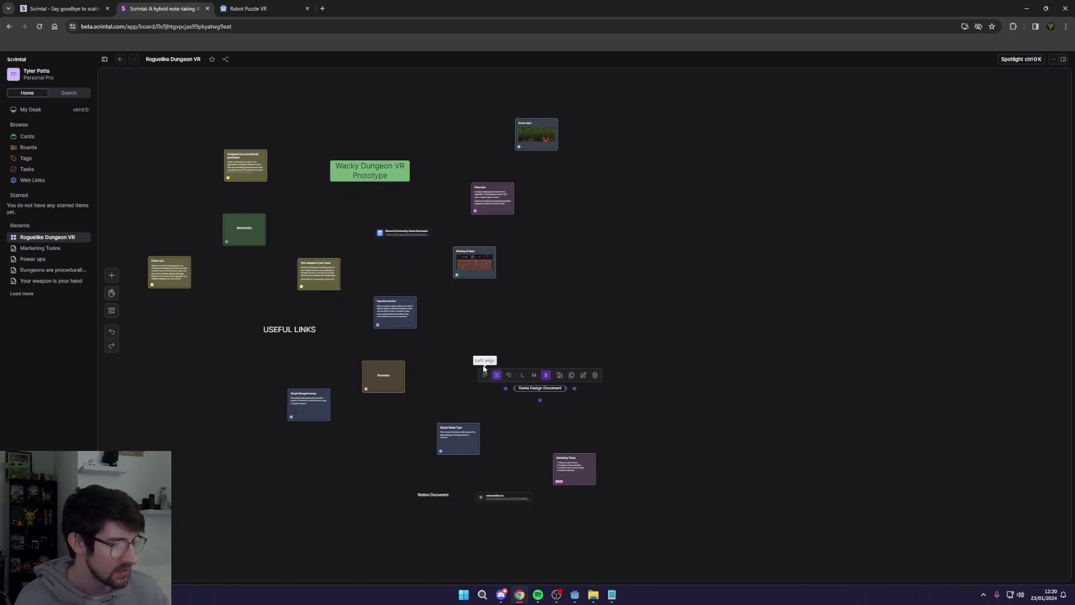
pyautogui.hotkey('ctrl', 'z')
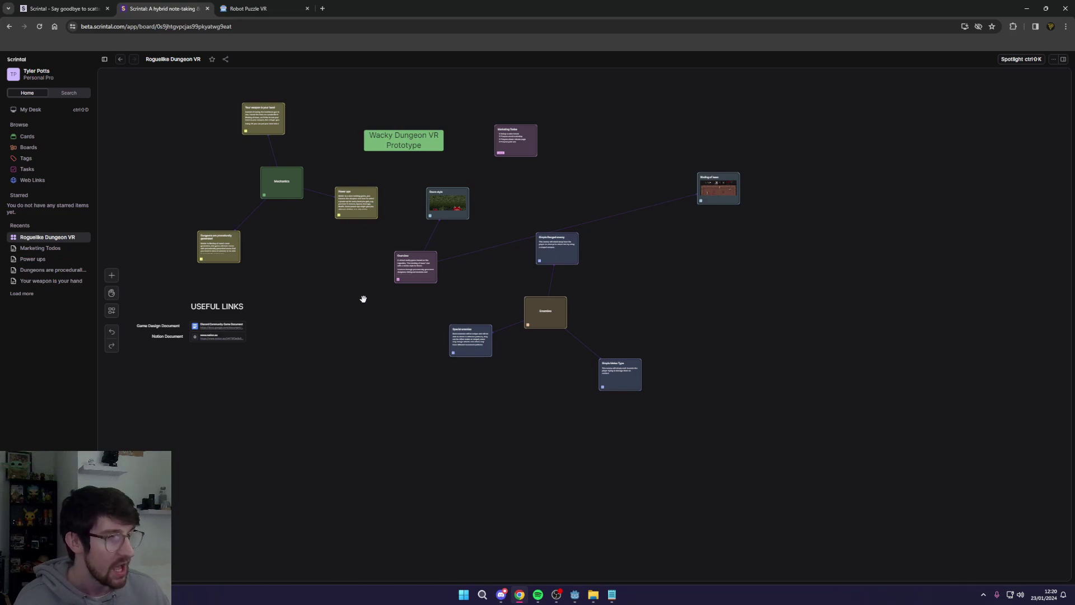
pyautogui.scroll(4, 523, 408)
pyautogui.scroll(-3, 514, 408)
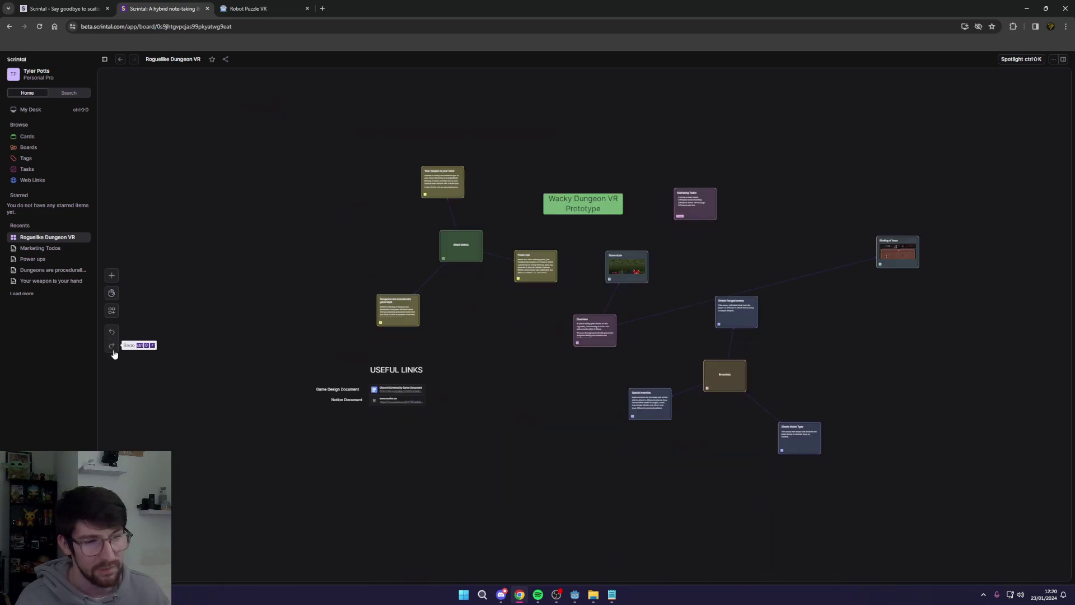
pyautogui.scroll(1, 444, 298)
pyautogui.scroll(-2, 485, 331)
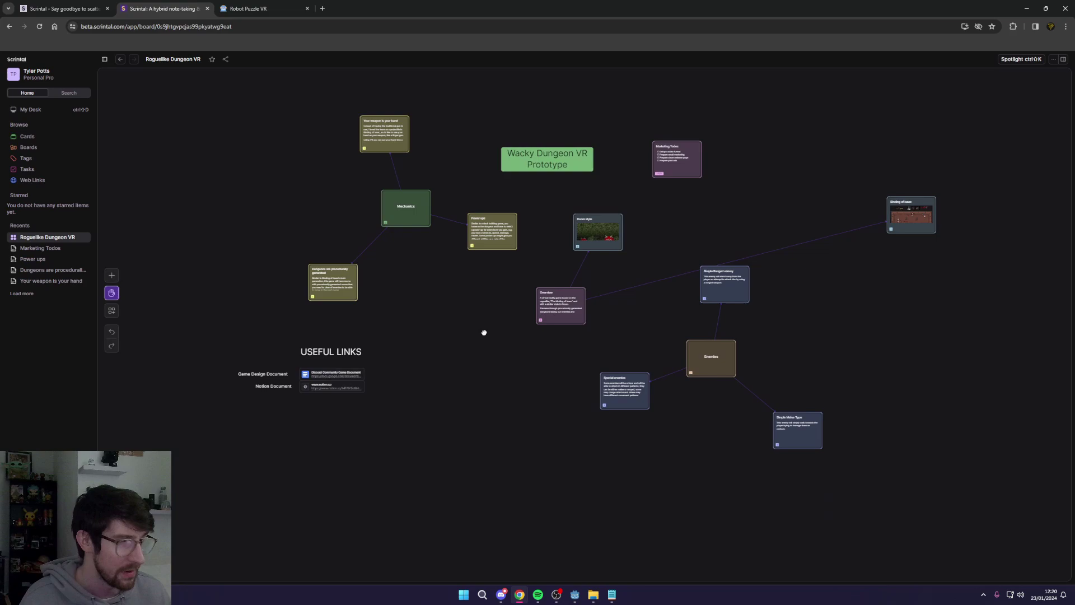
pyautogui.click(112, 275)
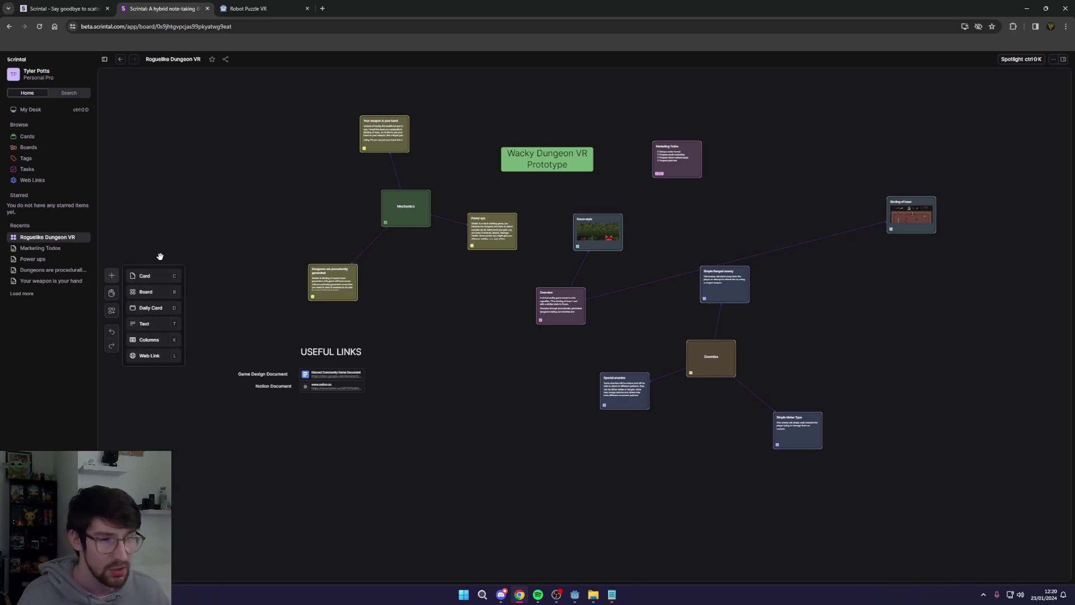
pyautogui.click(169, 238)
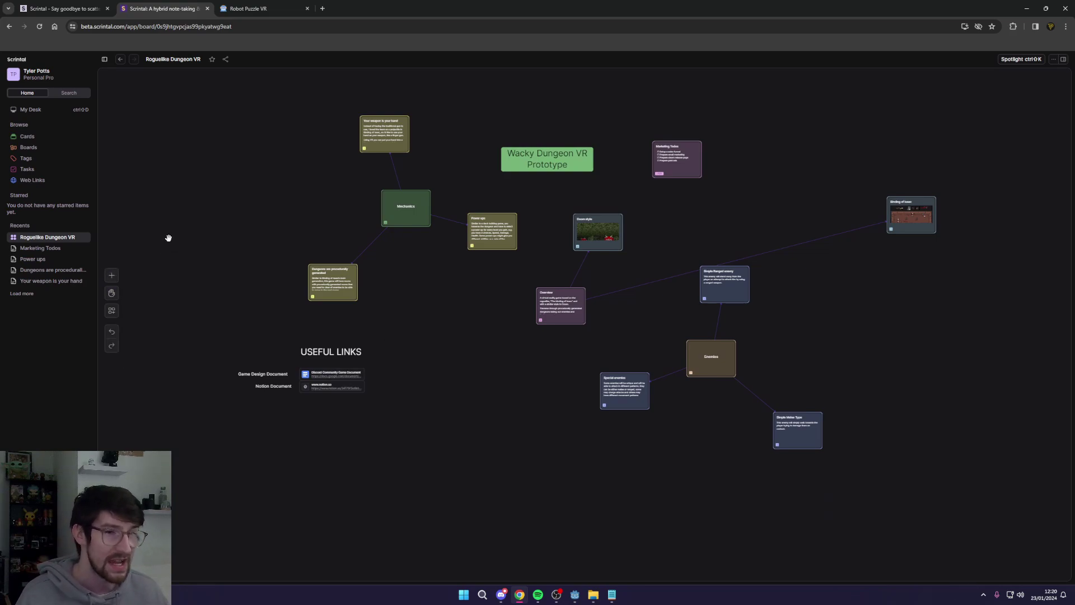
pyautogui.click(113, 275)
pyautogui.click(162, 375)
pyautogui.scroll(2, 374, 297)
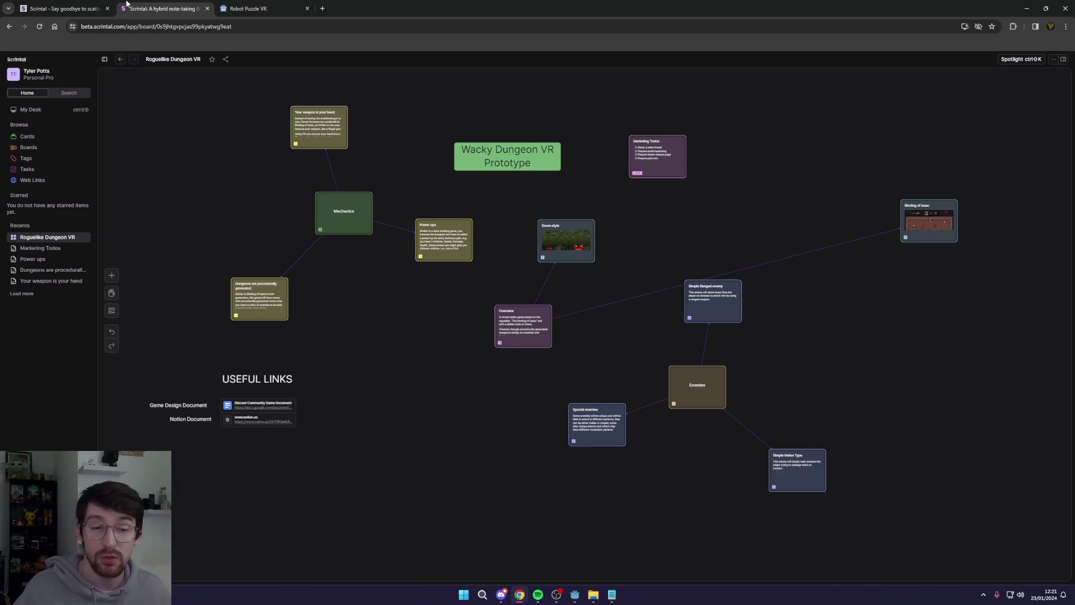
# Step: Look over Scrintal's pricing with Pro at GBP 5.49/month, then go to Notion's Robot Puzzle VR board
pyautogui.click(61, 9)
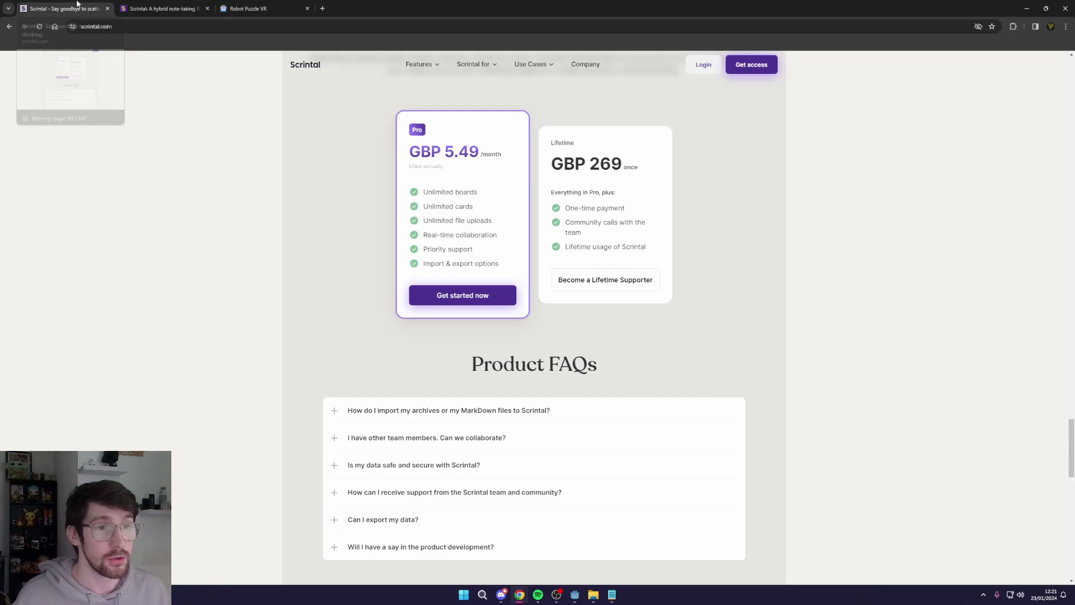
pyautogui.scroll(1, 358, 288)
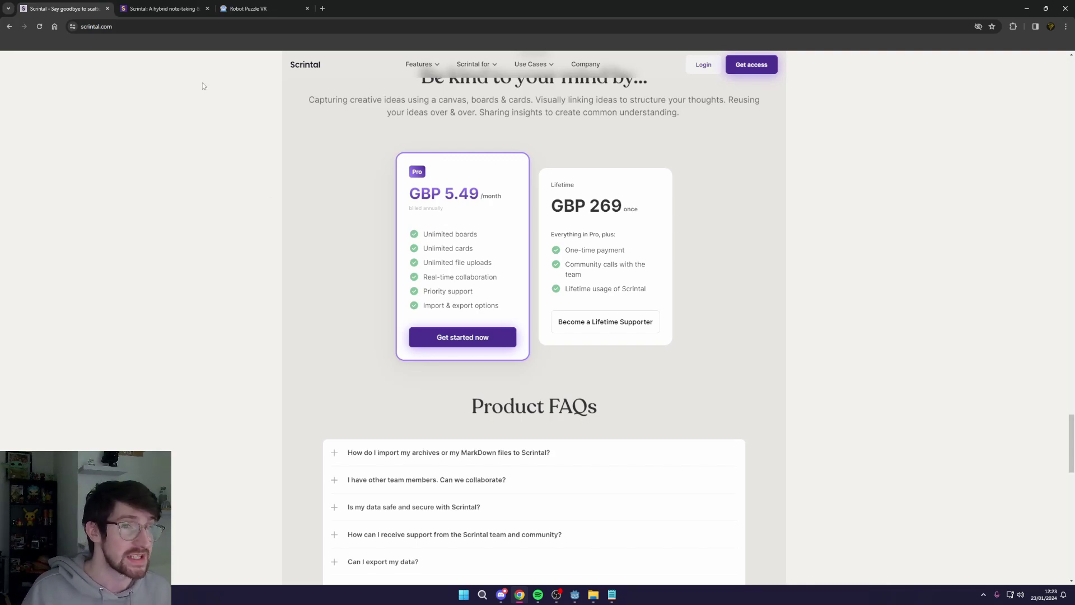
pyautogui.hotkey('ctrl', 'Tab')
pyautogui.hotkey('ctrl', 'Tab')
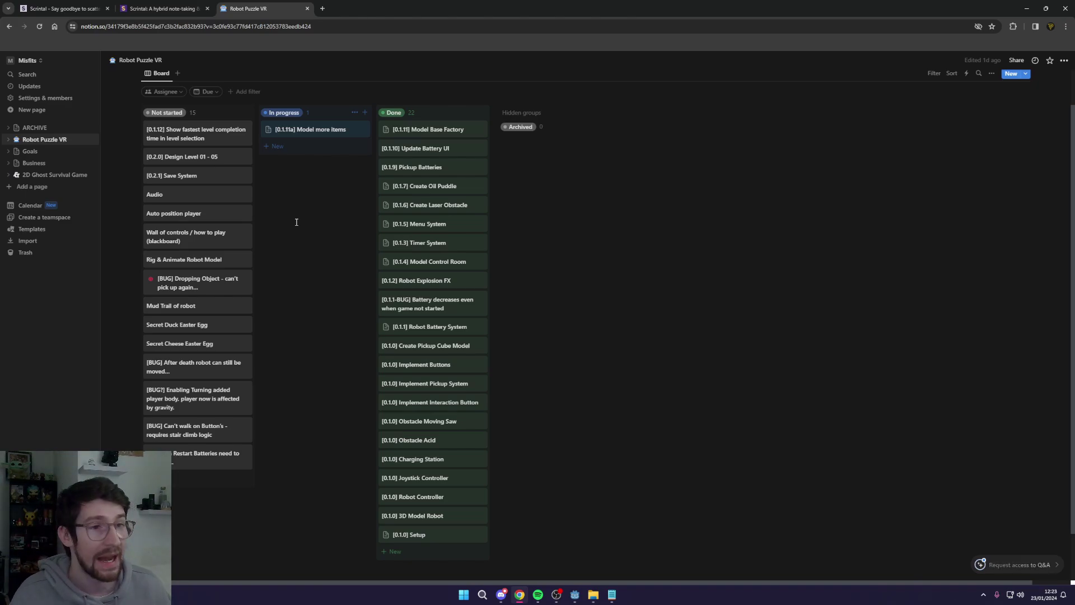
# Step: Select the Overview card, then every card on the mind map, clear it, and return to Notion
pyautogui.hotkey('ctrl', 'shift', 'Tab')
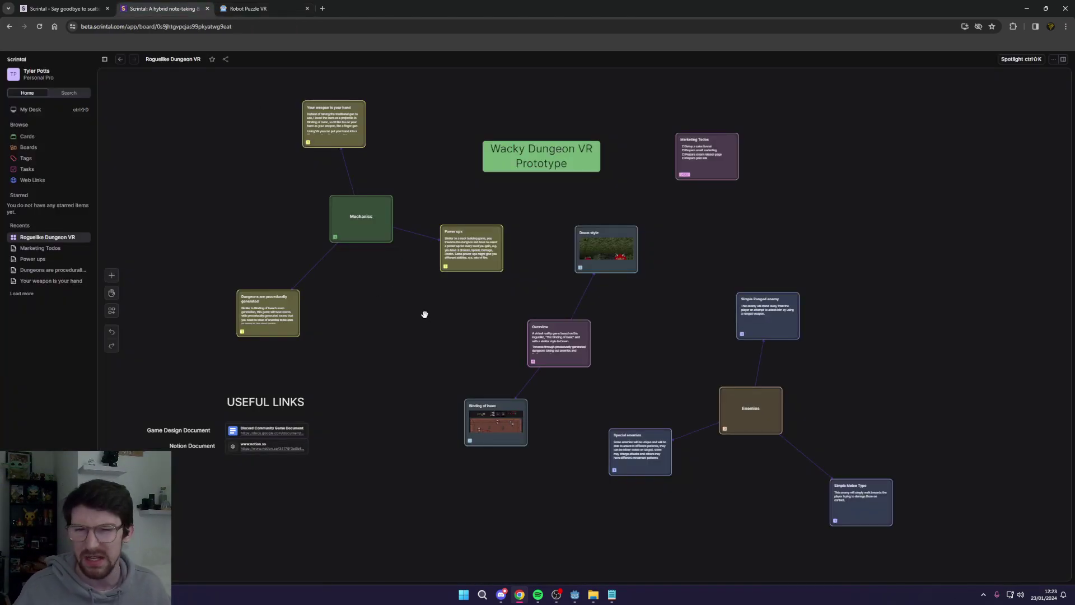
pyautogui.click(473, 269)
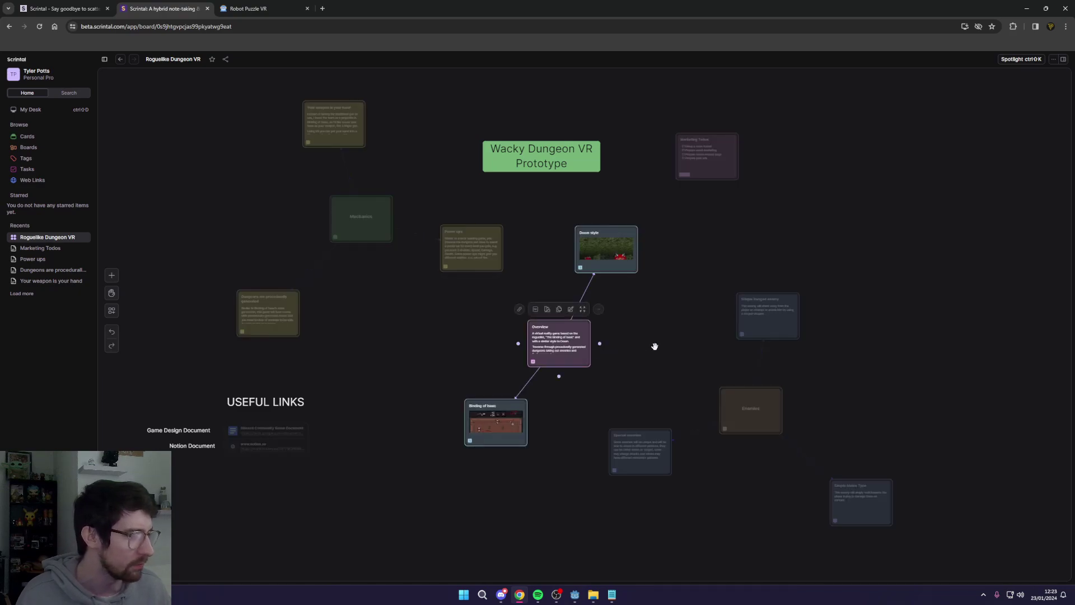
pyautogui.moveTo(209, 120); pyautogui.dragTo(960, 528)
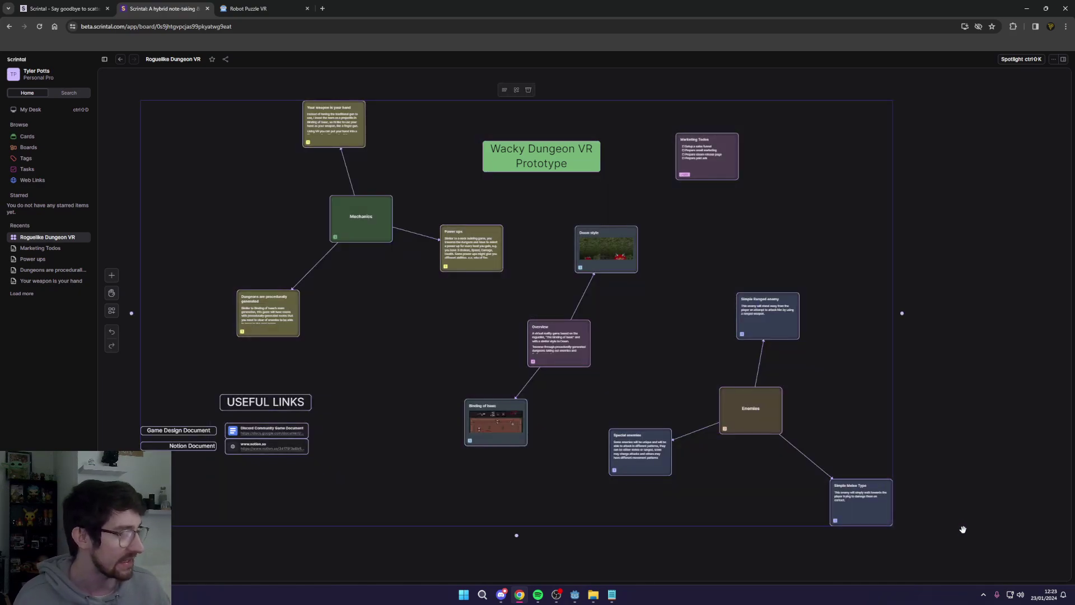
pyautogui.press('Escape')
pyautogui.hotkey('ctrl', 'Tab')
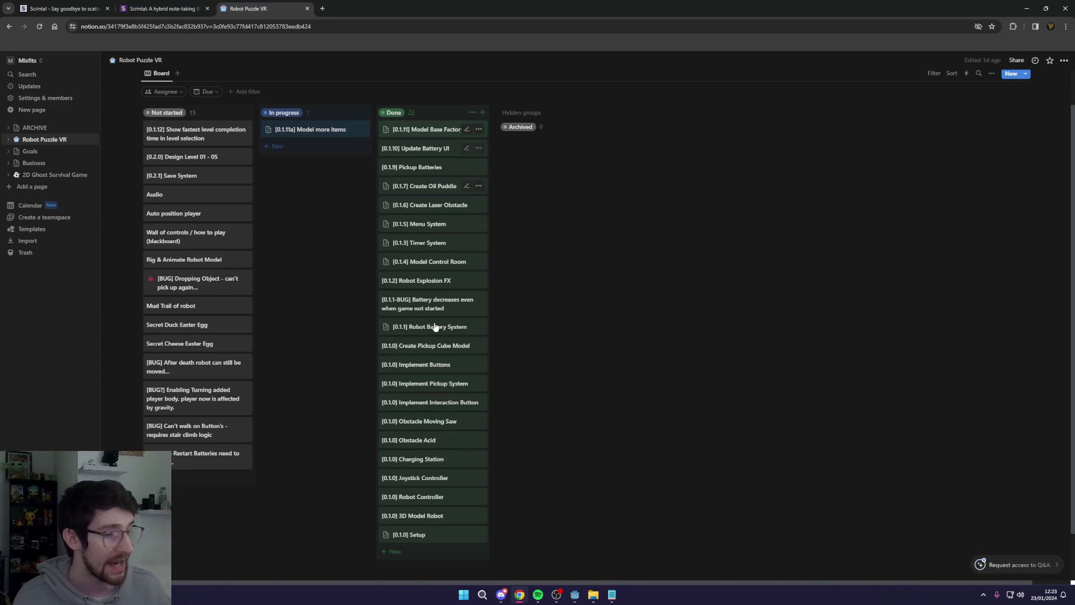
pyautogui.scroll(-2, 413, 476)
pyautogui.scroll(1, 455, 509)
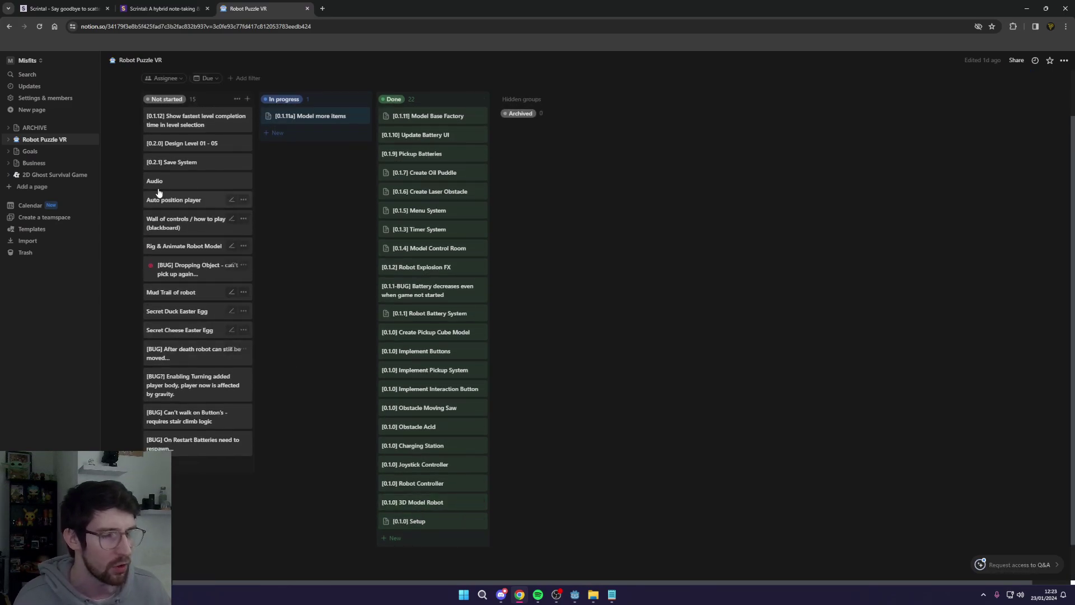
pyautogui.click(160, 9)
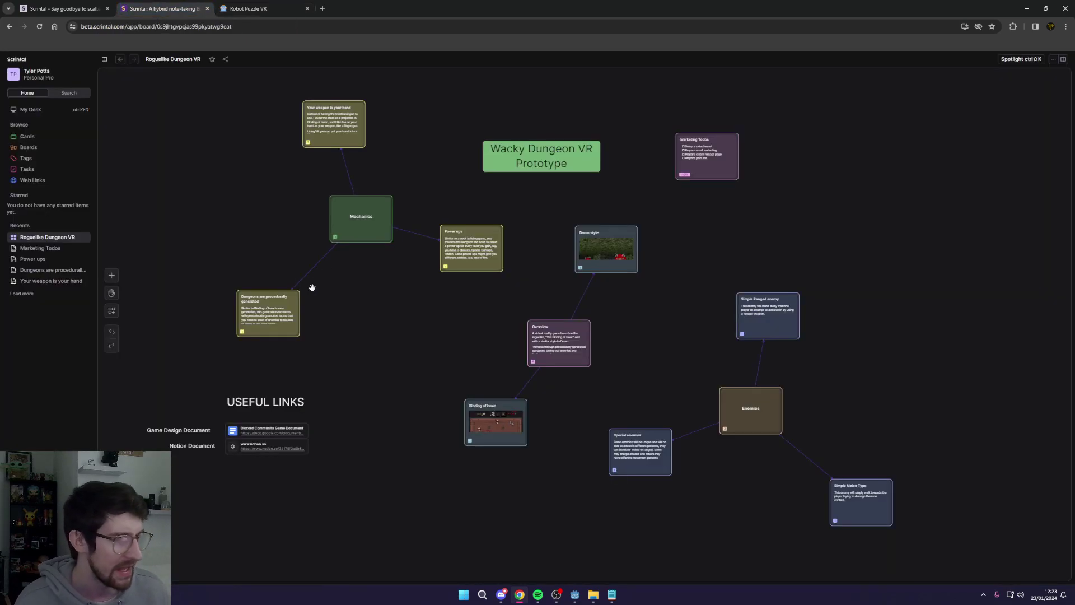
pyautogui.scroll(5, 454, 241)
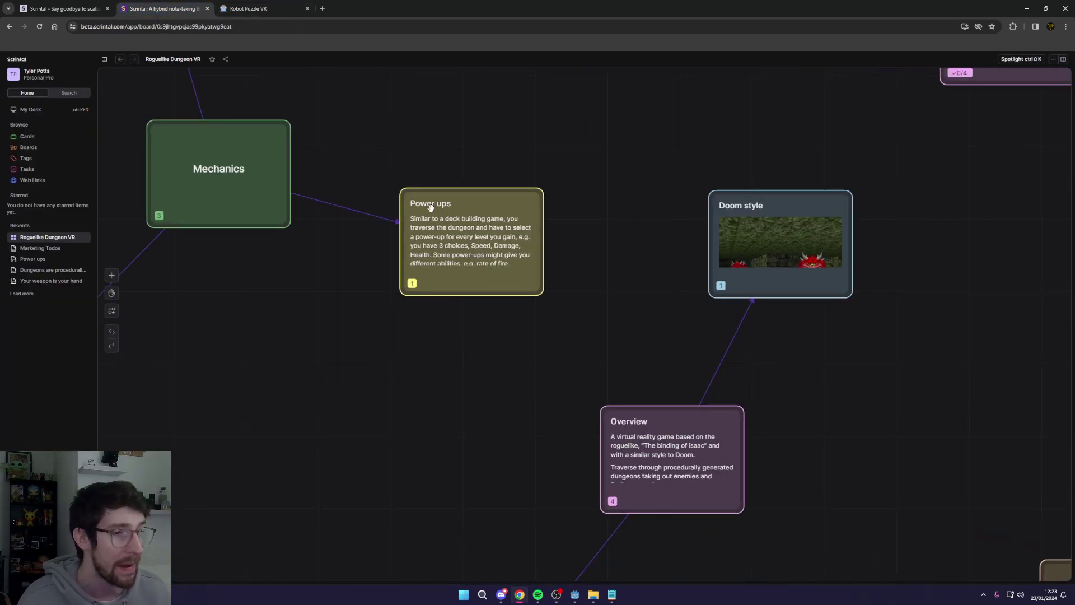
pyautogui.scroll(-5, 427, 211)
pyautogui.click(248, 9)
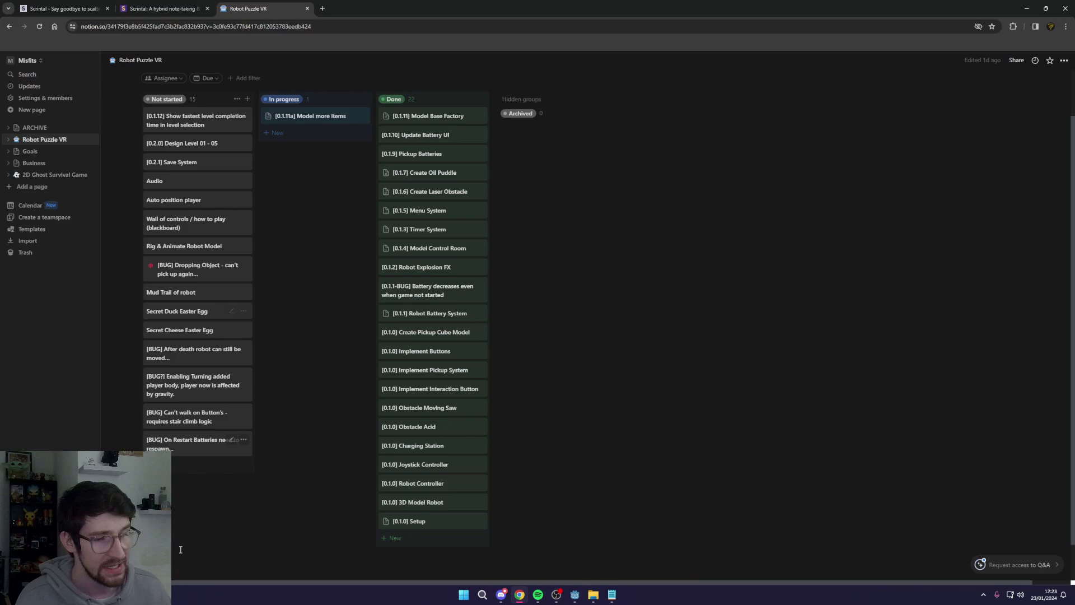
# Step: Add a 'Power ups' card to the Not started column
pyautogui.click(174, 472)
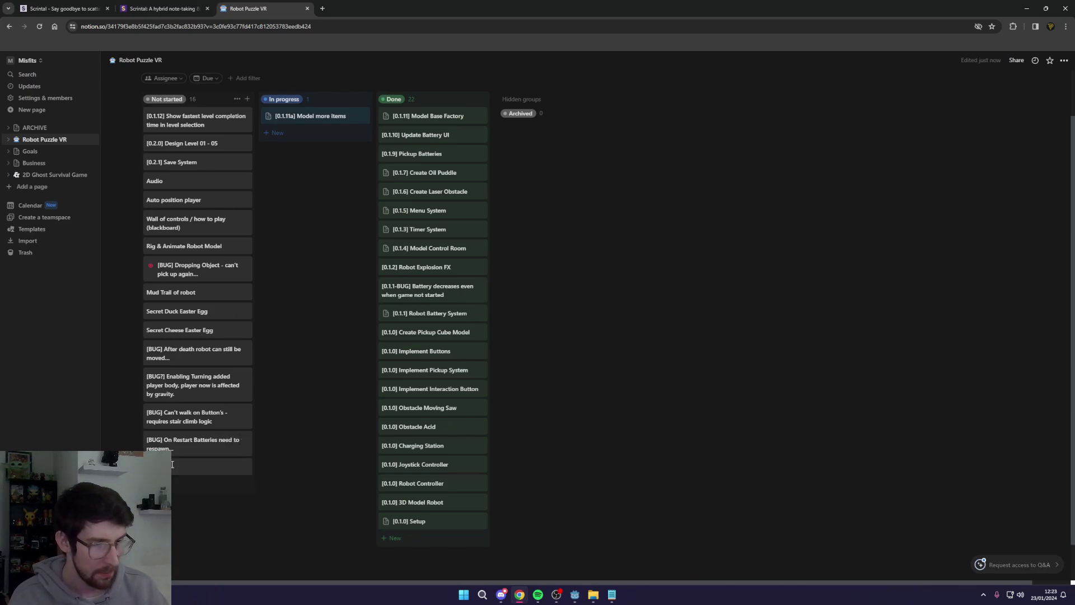
pyautogui.write('Power ups')
pyautogui.press('Return')
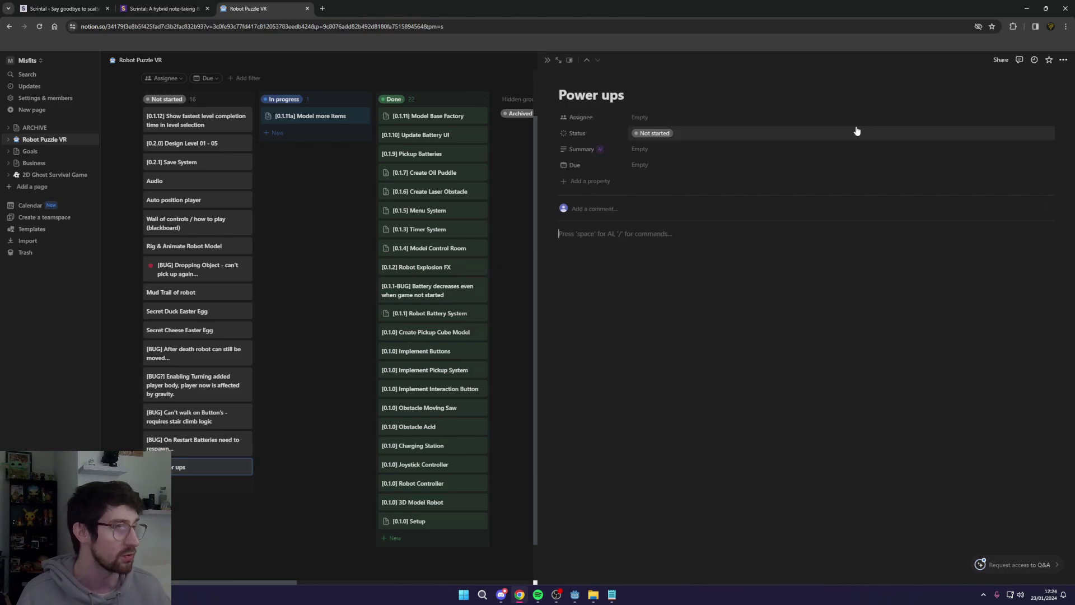
pyautogui.click(547, 61)
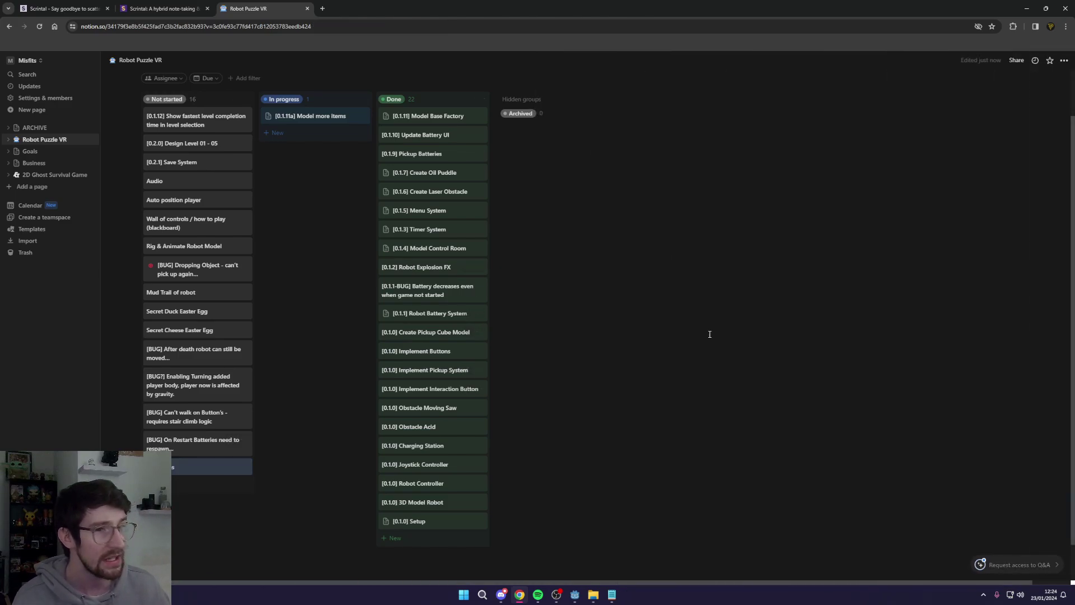
# Step: Paste the Scrintal board link into the Power ups page and open the board from it
pyautogui.click(187, 10)
pyautogui.click(224, 59)
pyautogui.click(248, 8)
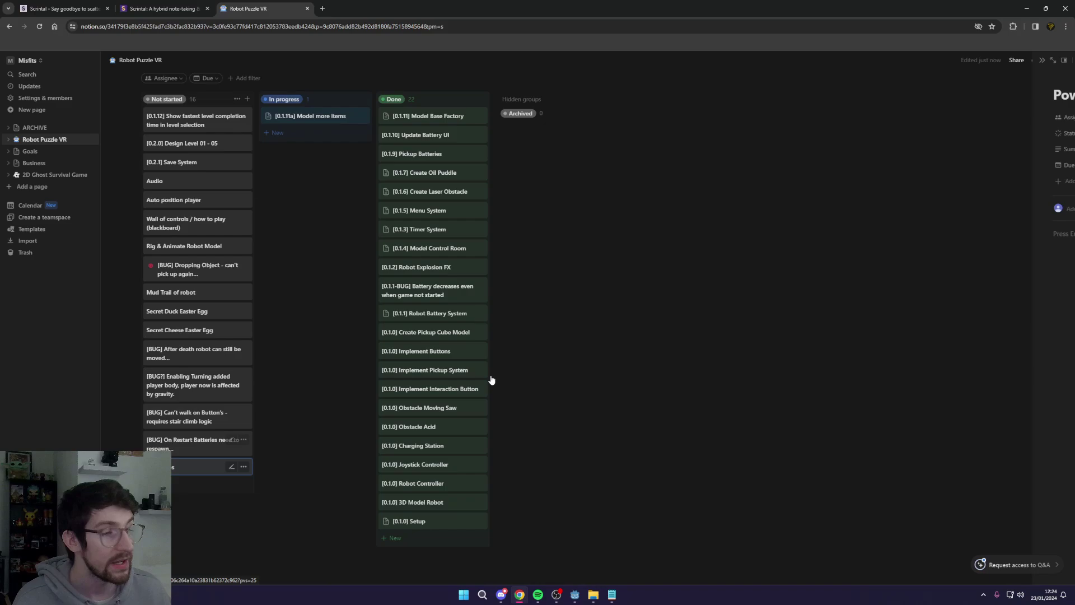
pyautogui.click(212, 467)
pyautogui.click(677, 242)
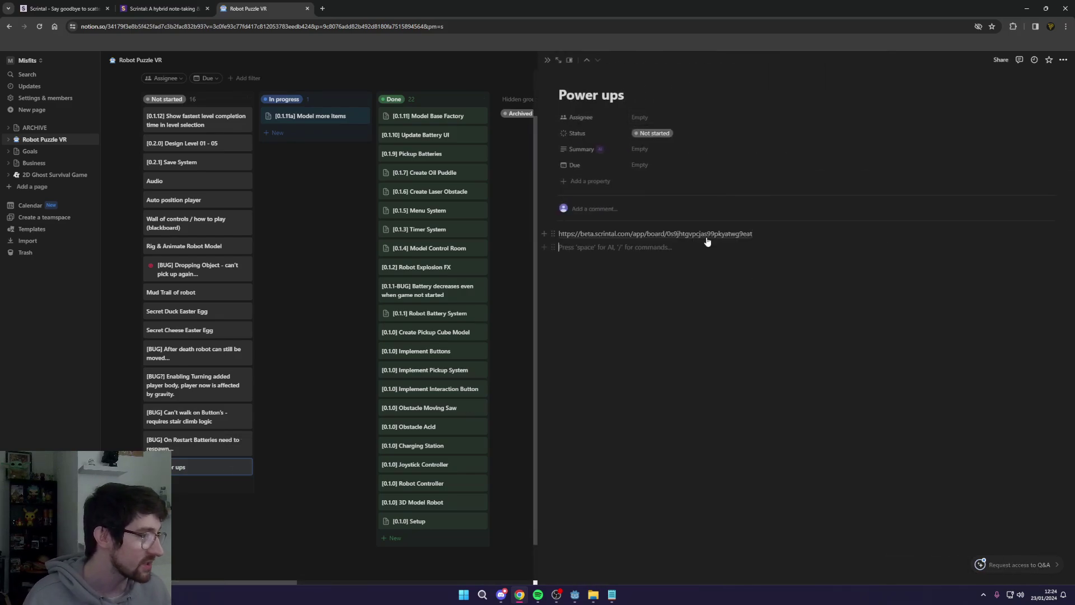
pyautogui.click(705, 236)
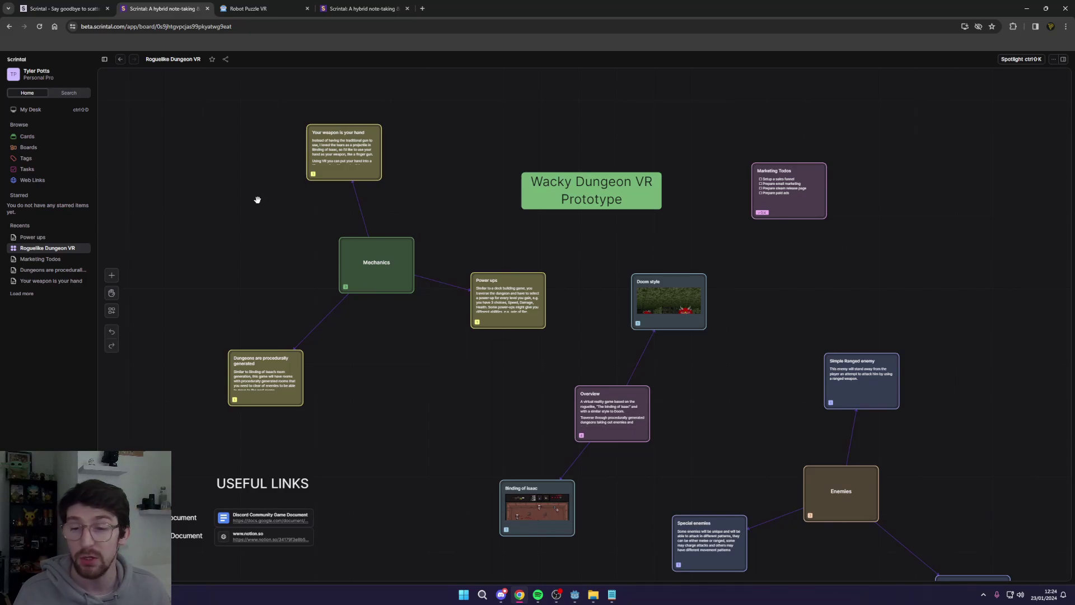
# Step: Bring up the board's Share options with the invite field focused, then go to the scrintal.com pricing tab
pyautogui.click(226, 61)
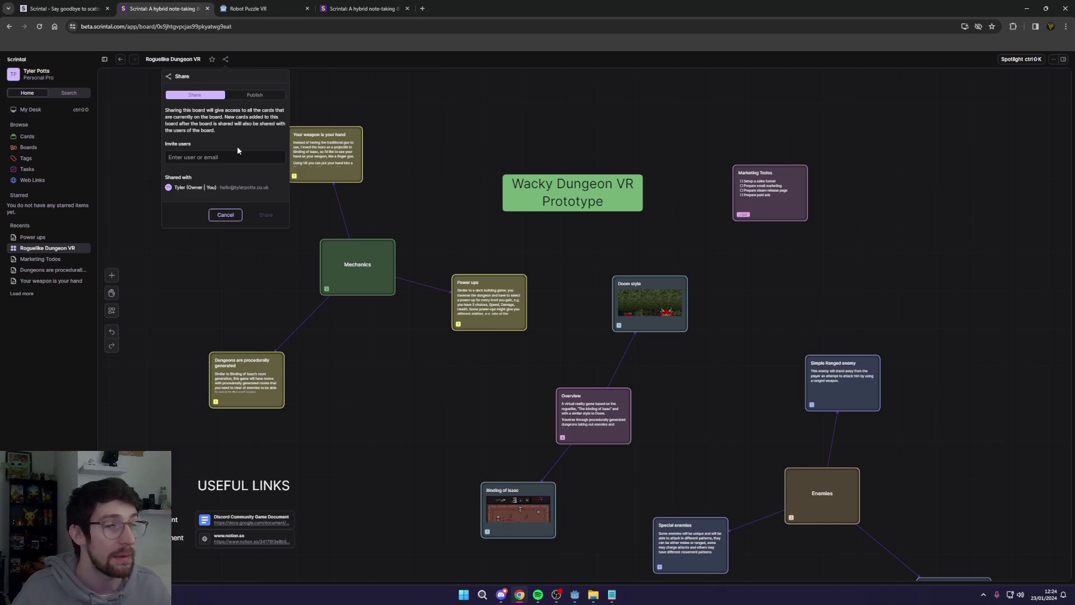
pyautogui.click(230, 159)
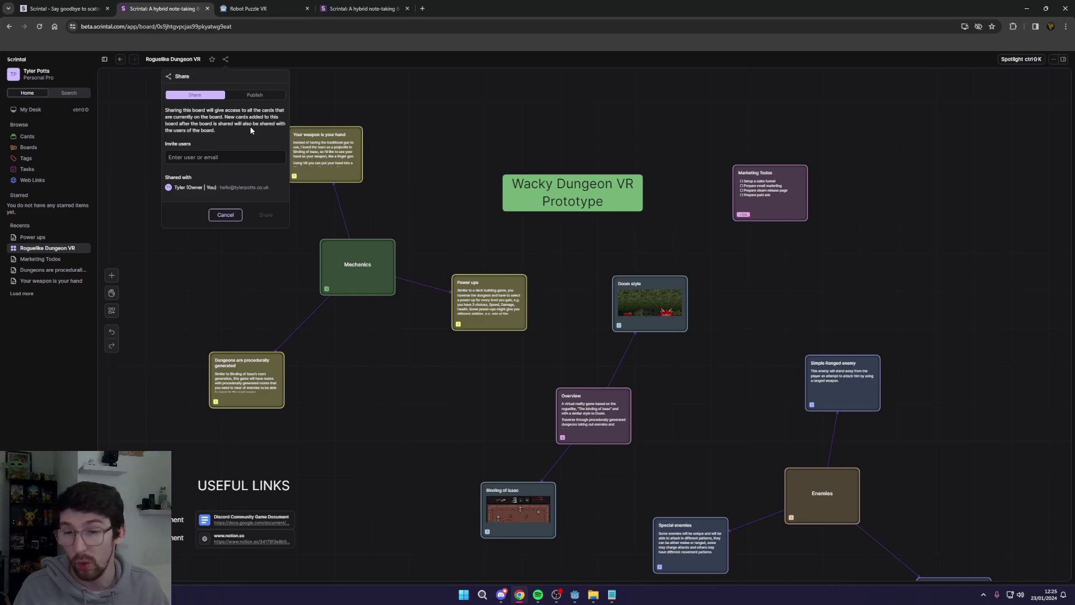
pyautogui.hotkey('ctrl', 'shift', 'Tab')
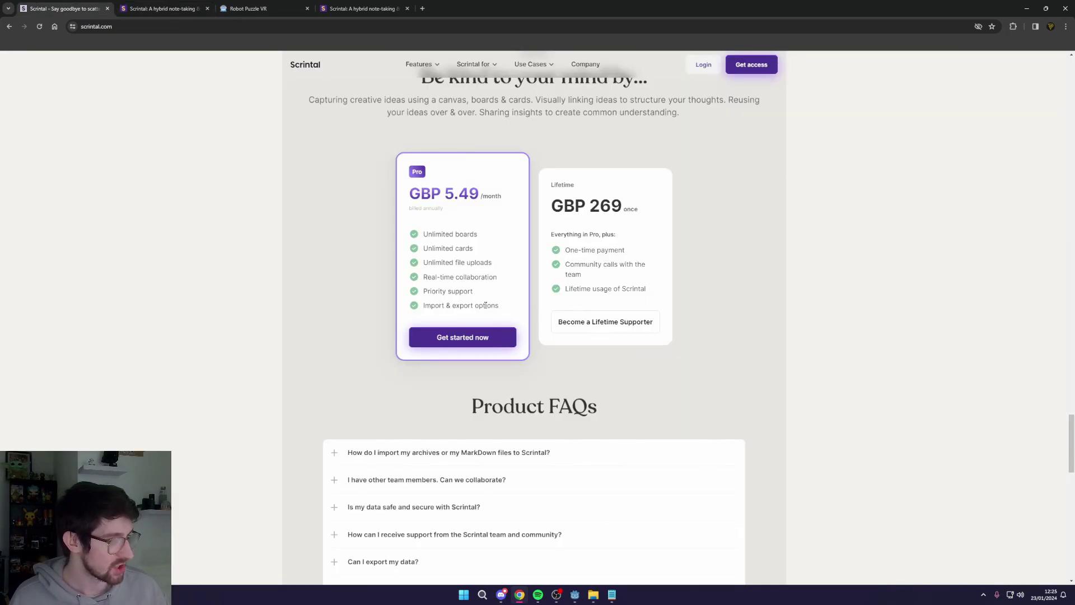
# Step: Read the 'Can we collaborate?' FAQ answer, collapse it, and scroll back up to pricing
pyautogui.scroll(-4, 485, 305)
pyautogui.click(426, 270)
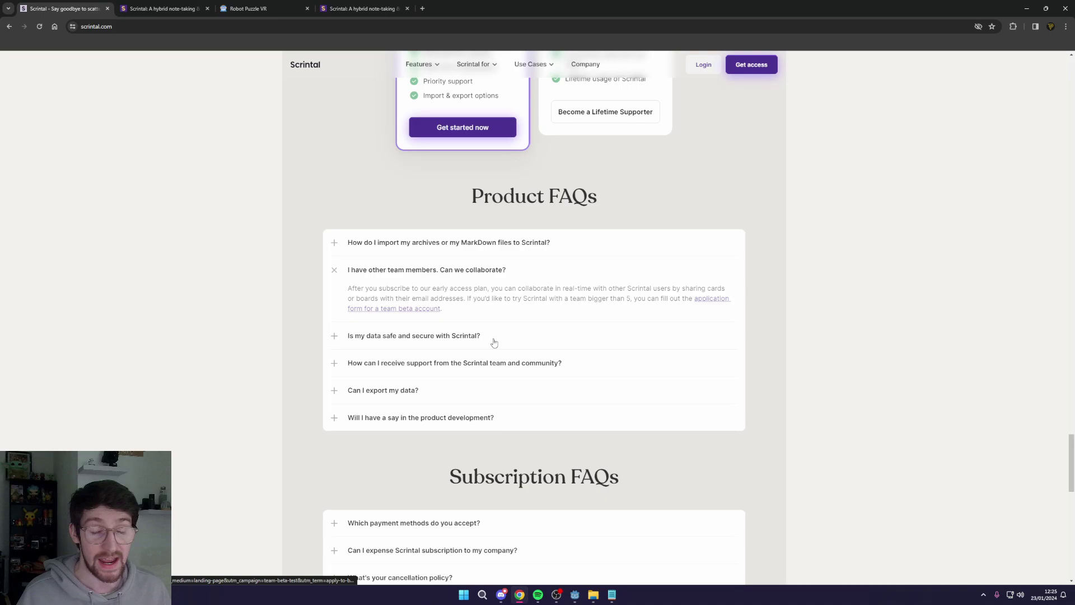
pyautogui.click(384, 271)
pyautogui.scroll(1, 383, 301)
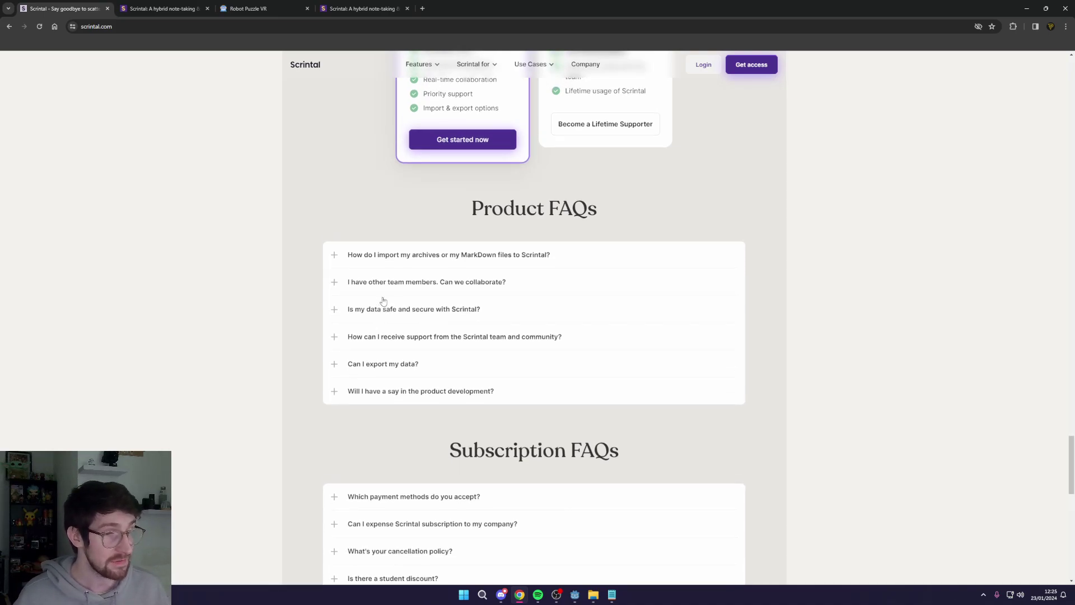
pyautogui.scroll(4, 383, 301)
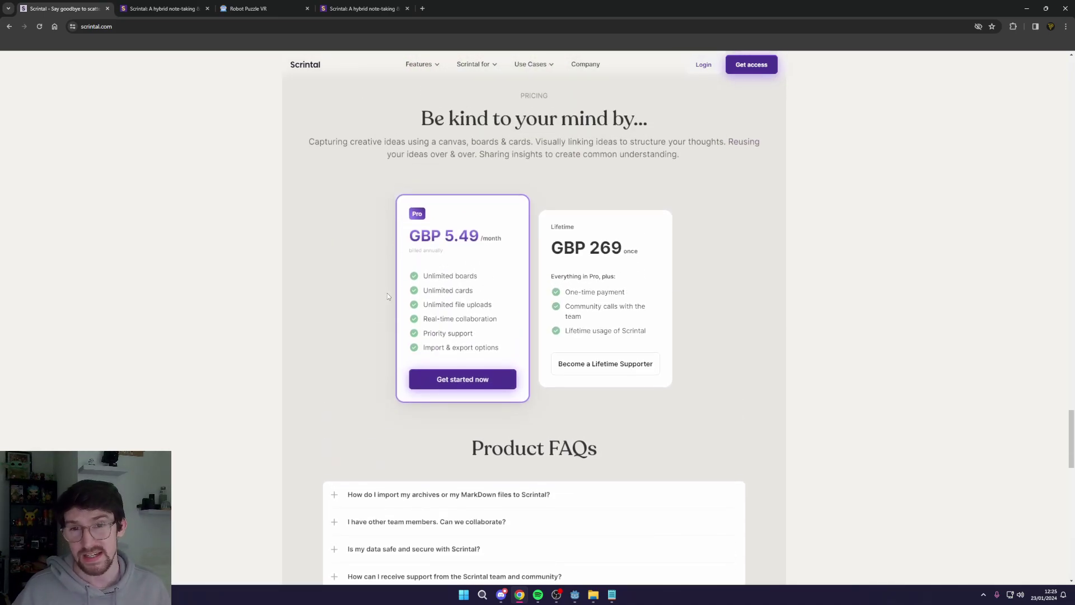
# Step: Cancel the Share dialog, skim the Release Notes card, and close that extra tab
pyautogui.click(163, 8)
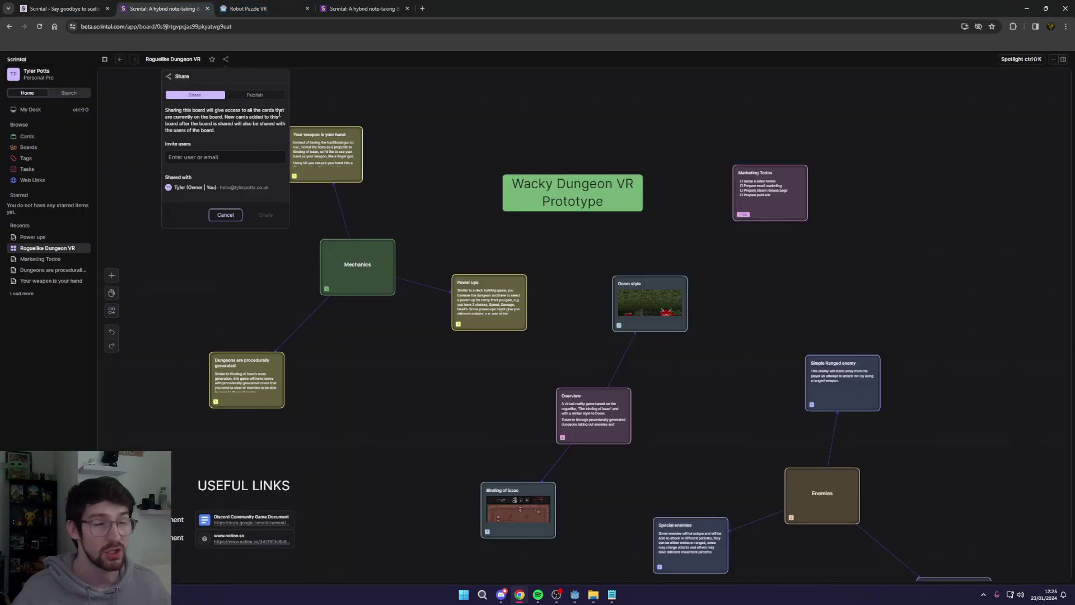
pyautogui.click(402, 123)
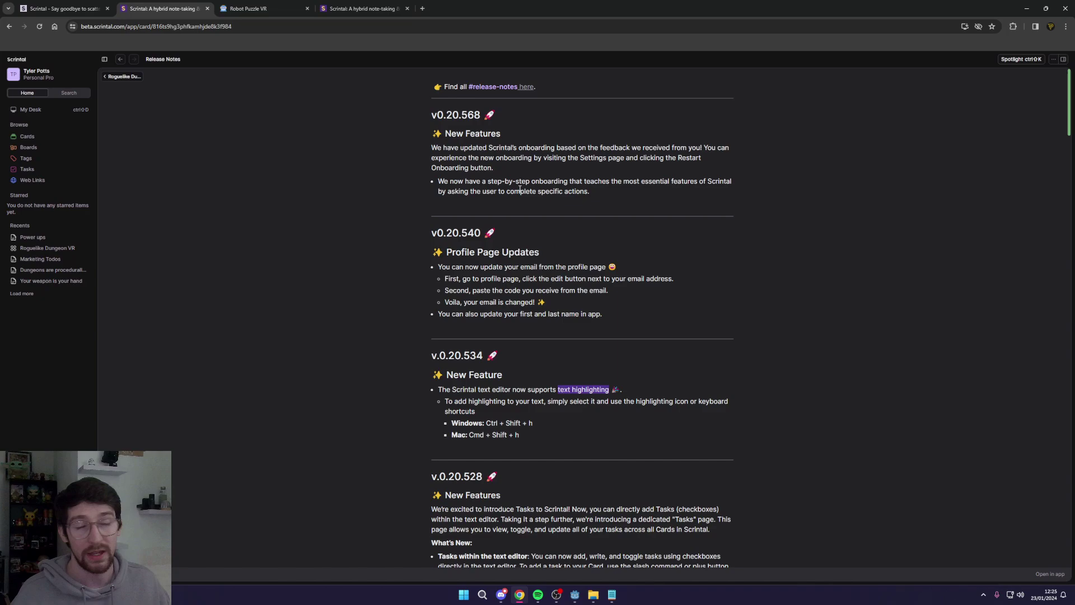
pyautogui.scroll(-2, 528, 192)
pyautogui.hotkey('ctrl', 'w')
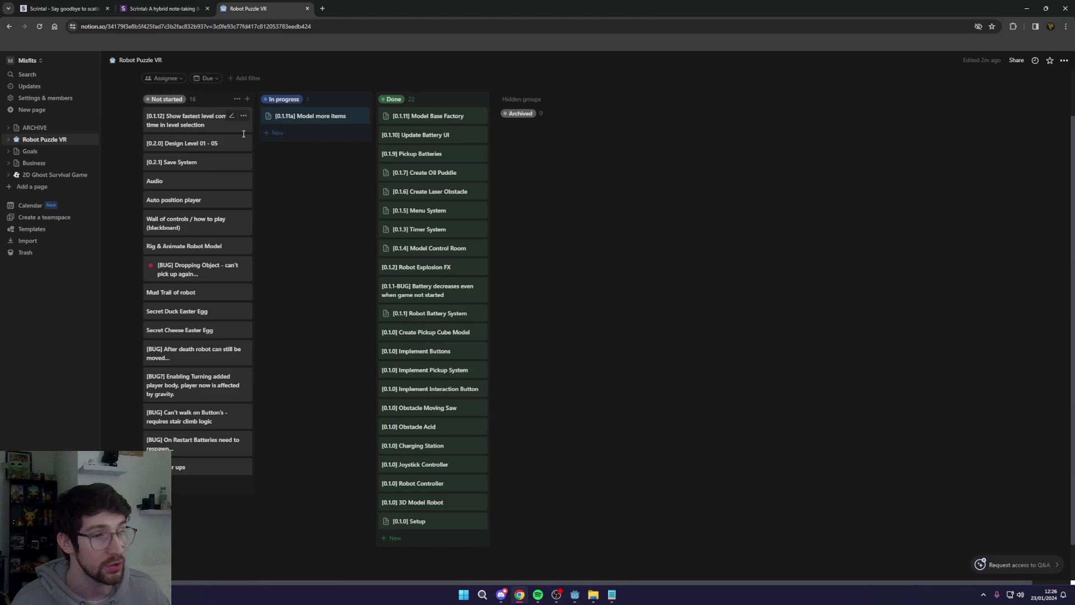
# Step: Scroll through the Robot Puzzle VR kanban's 16 not-started tasks, then return to the Scrintal board
pyautogui.scroll(1, 176, 128)
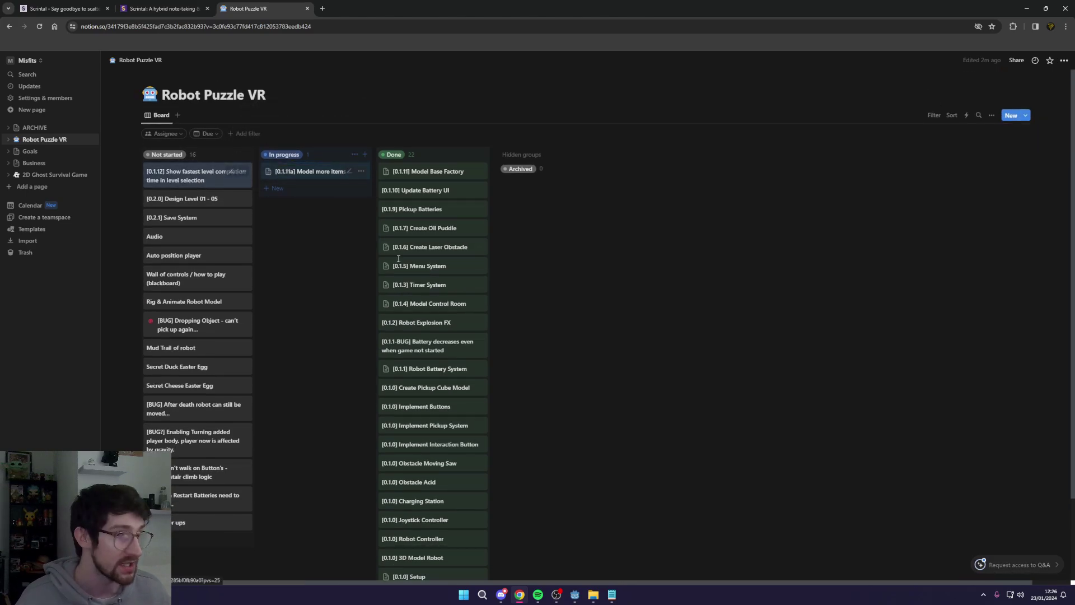
pyautogui.scroll(-2, 426, 224)
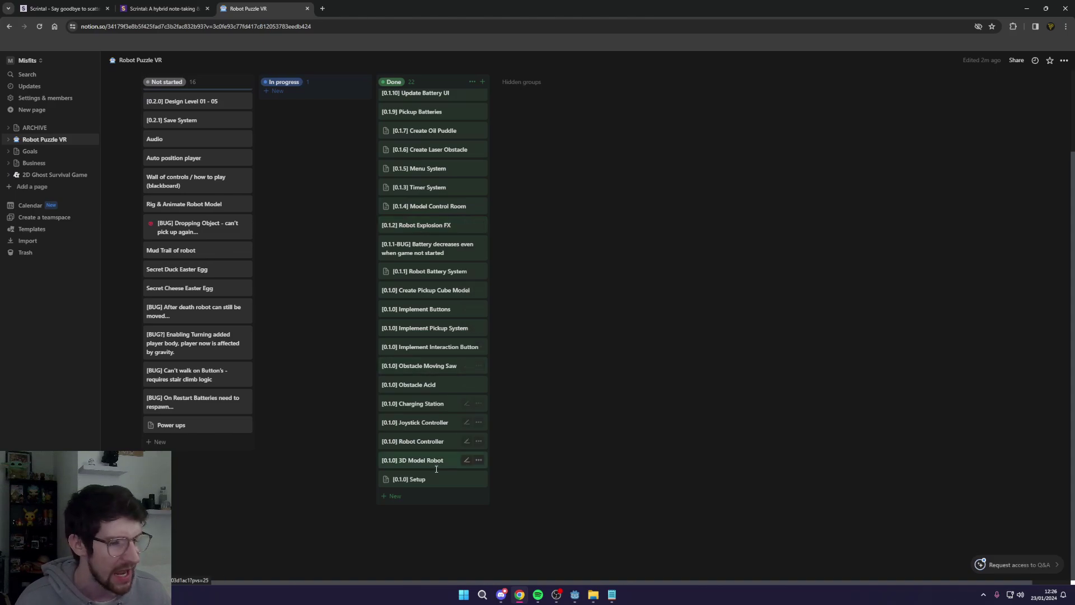
pyautogui.scroll(2, 375, 328)
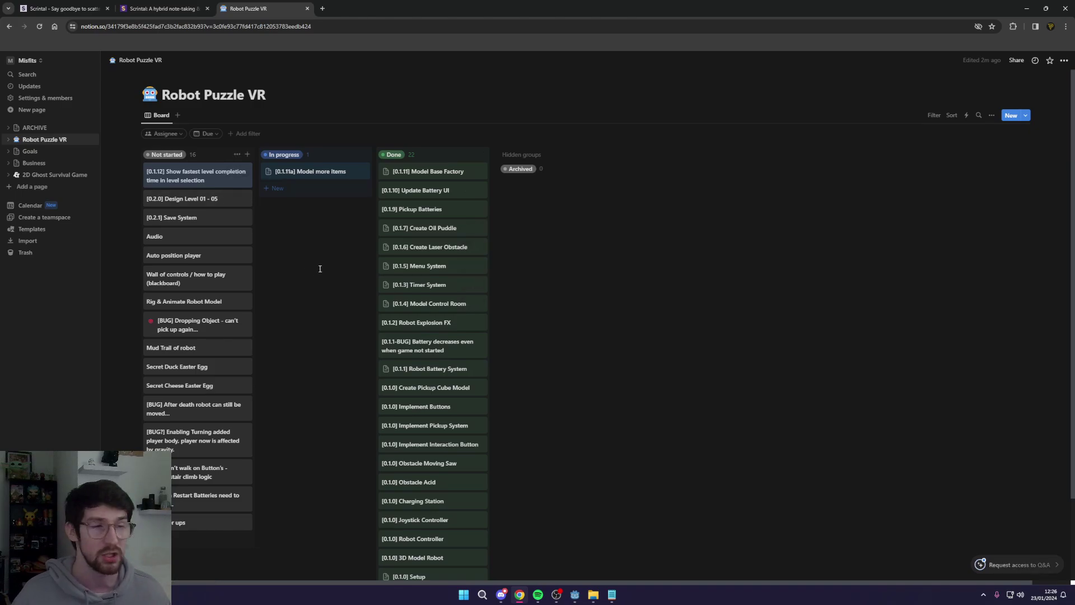
pyautogui.hotkey('ctrl', 'shift', 'Tab')
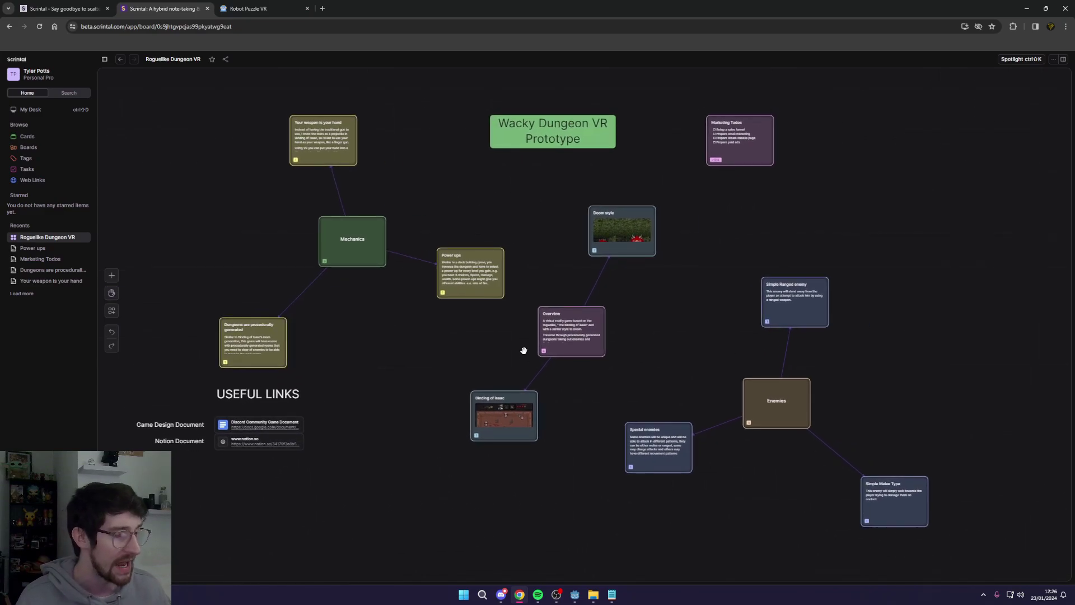
# Step: In the Overview card, add bullets 'Upgrades', 'Guns' and 'Power ups' below the description
pyautogui.click(582, 336)
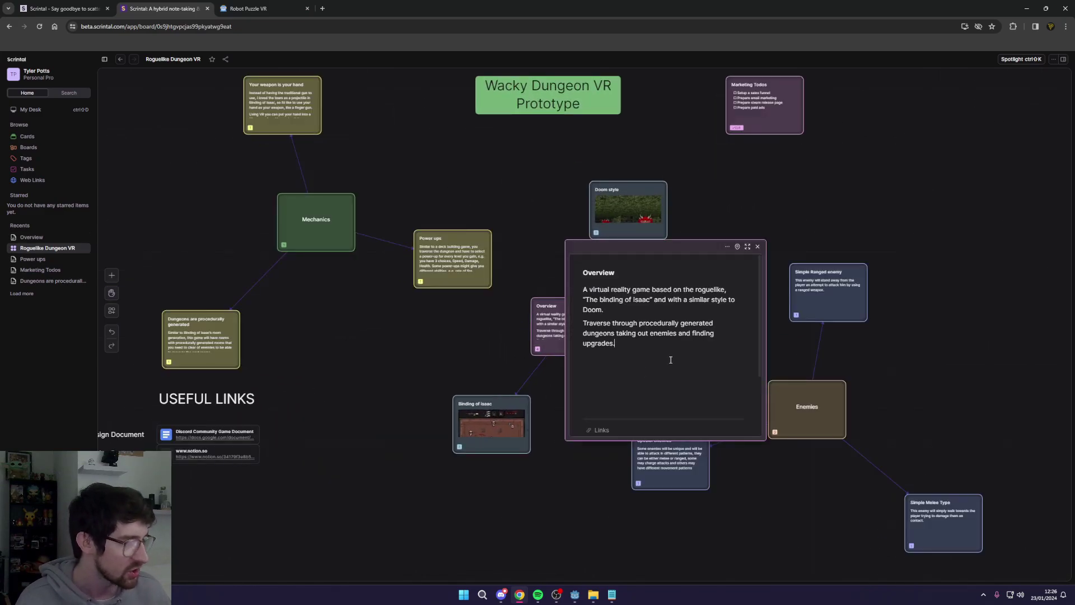
pyautogui.click(670, 361)
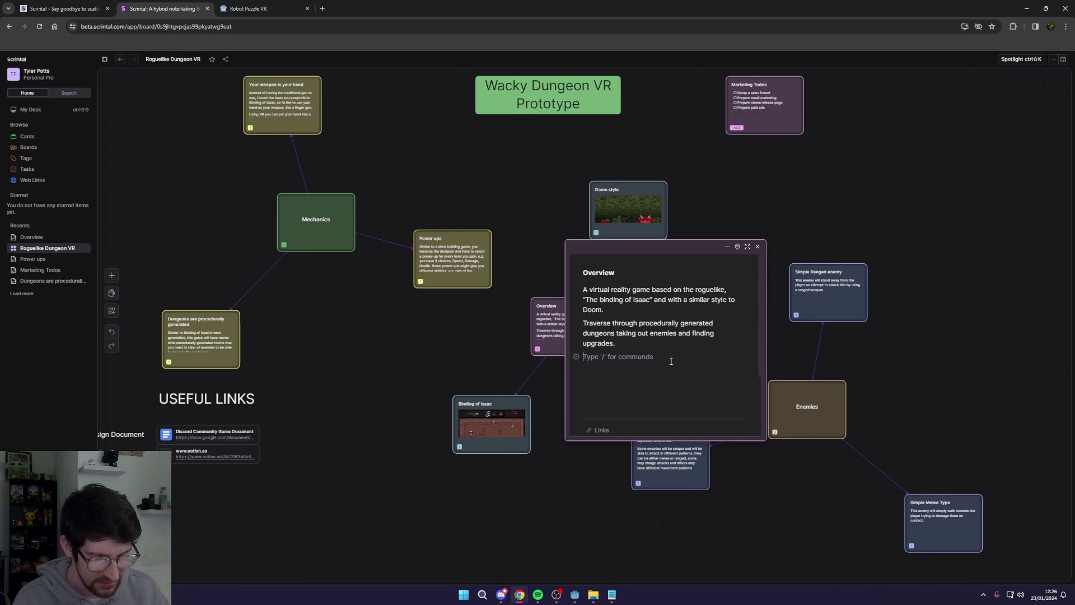
pyautogui.write('[]')
pyautogui.press('BackSpace')
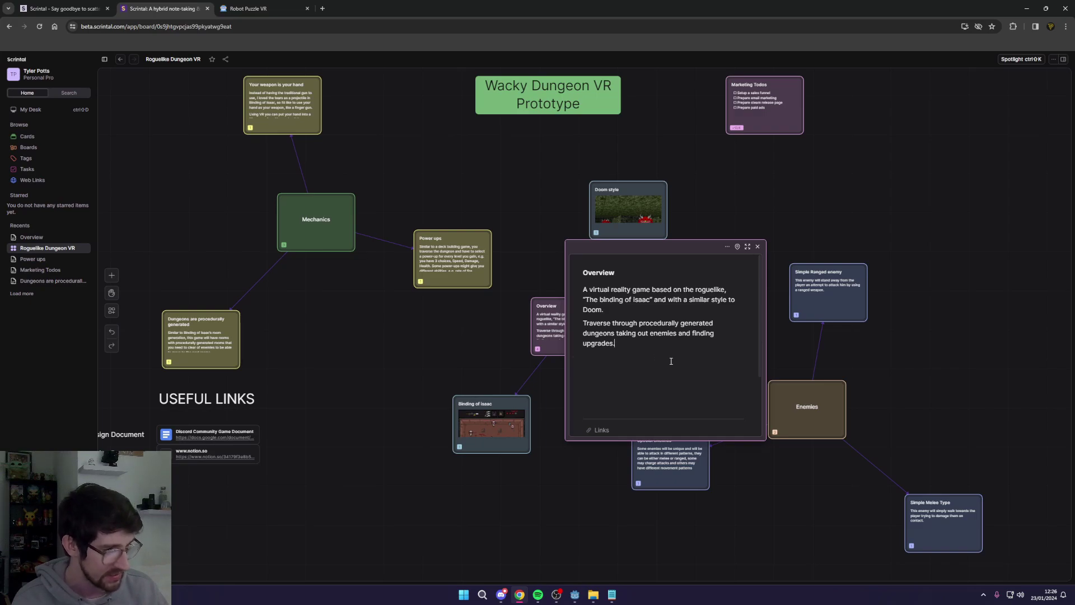
pyautogui.write('- ')
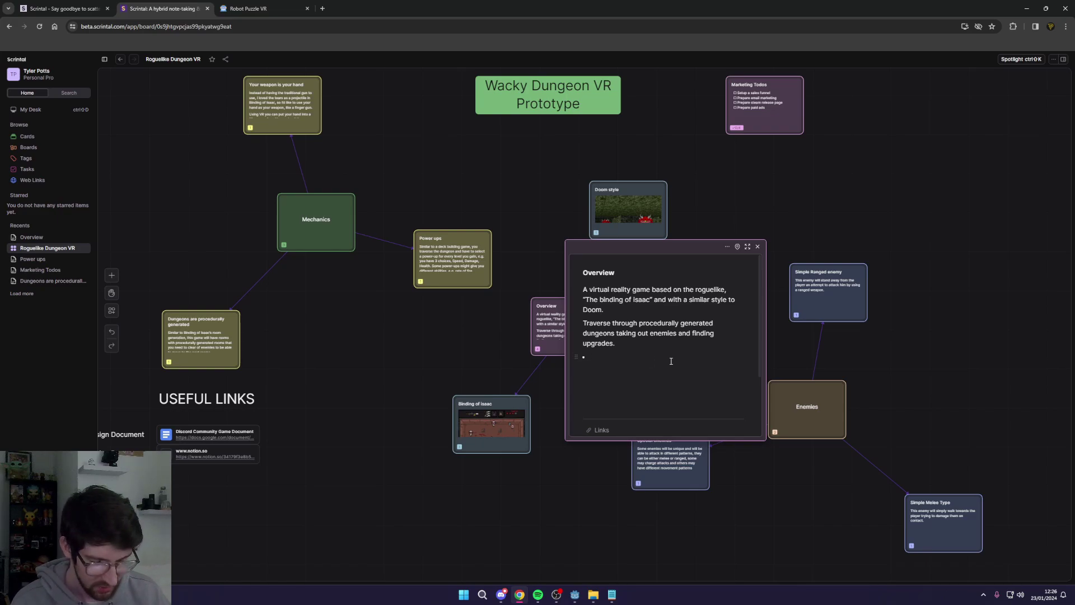
pyautogui.write(' Upgrades')
pyautogui.press('Return')
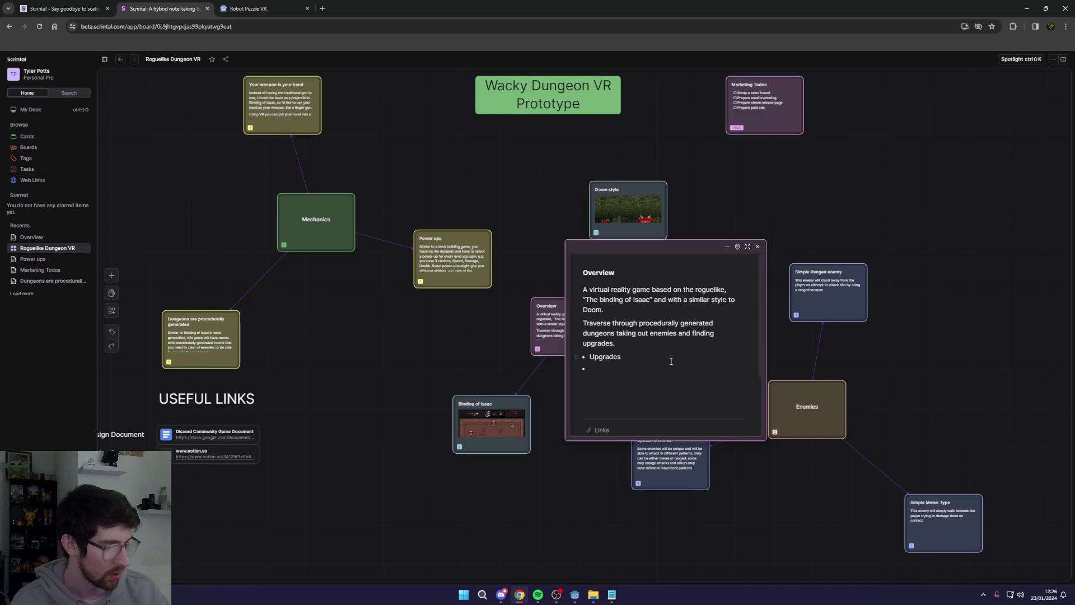
pyautogui.write('Guns')
pyautogui.press('Return')
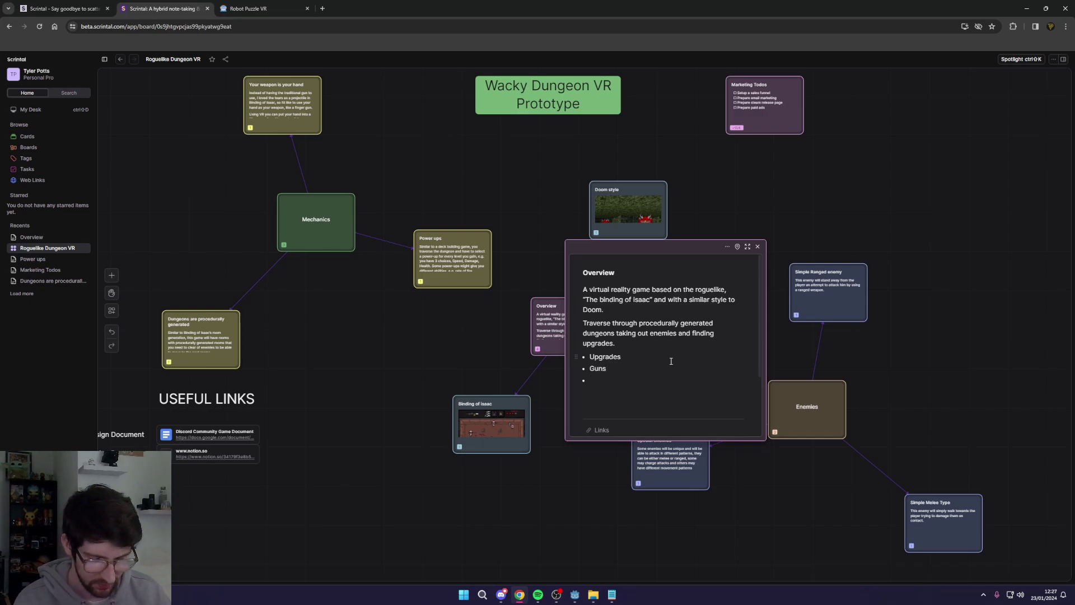
pyautogui.write('Power ups')
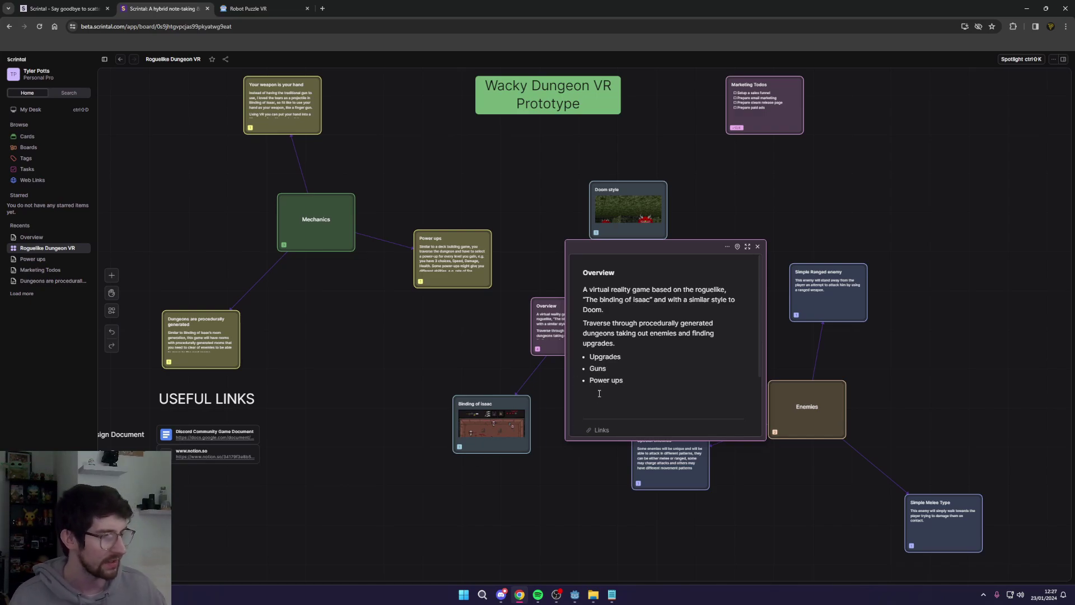
# Step: Try H1 and H3 headings on 'Upgrades', revert to plain bullet text, and close the card
pyautogui.moveTo(667, 391); pyautogui.dragTo(590, 356)
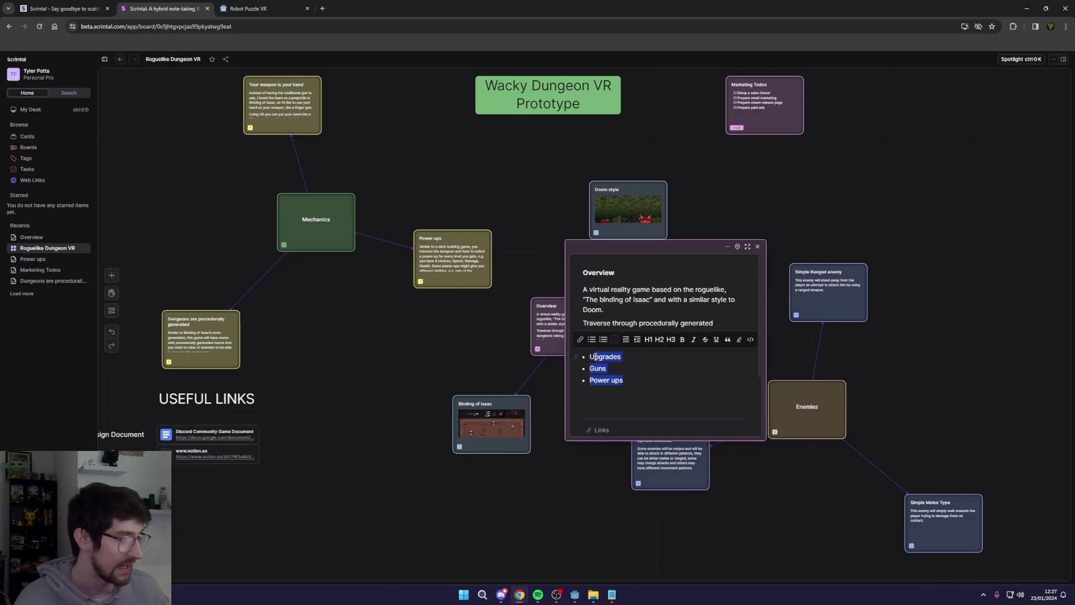
pyautogui.doubleClick(595, 356)
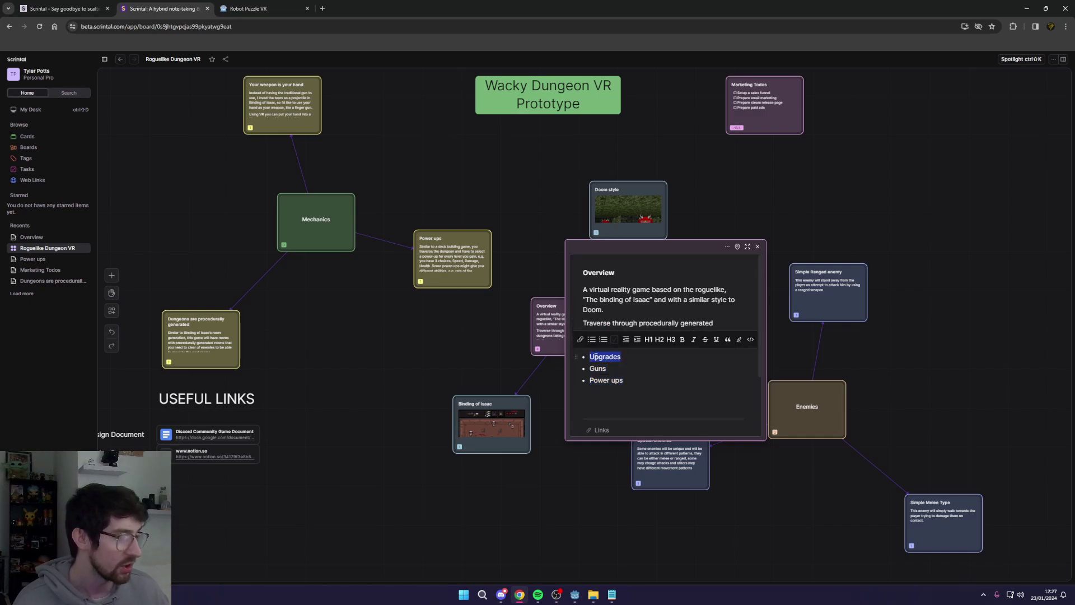
pyautogui.click(649, 340)
pyautogui.click(649, 339)
pyautogui.click(671, 339)
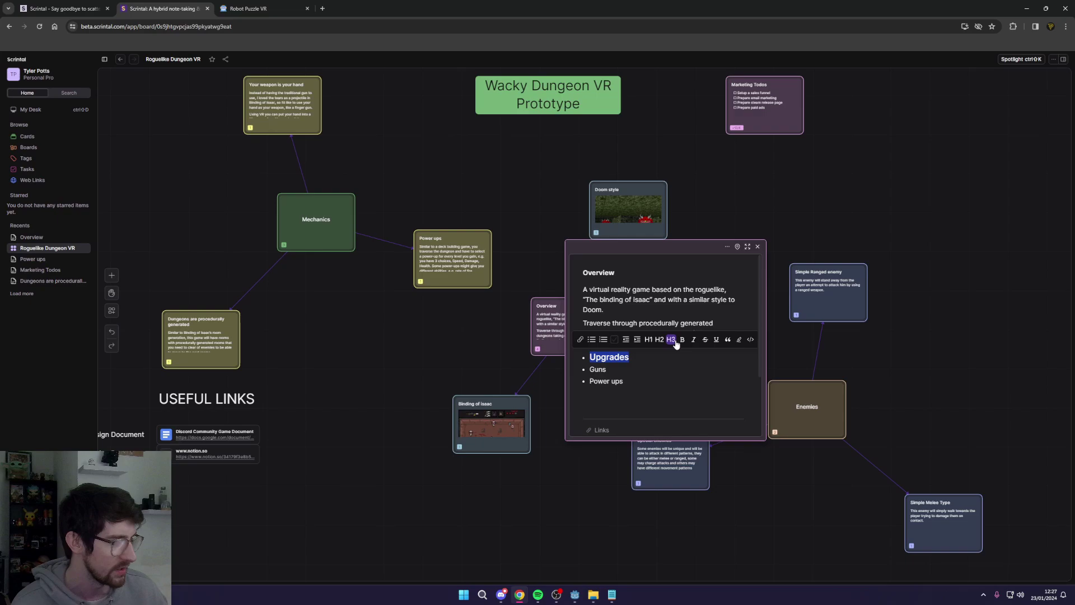
pyautogui.click(671, 340)
pyautogui.click(682, 362)
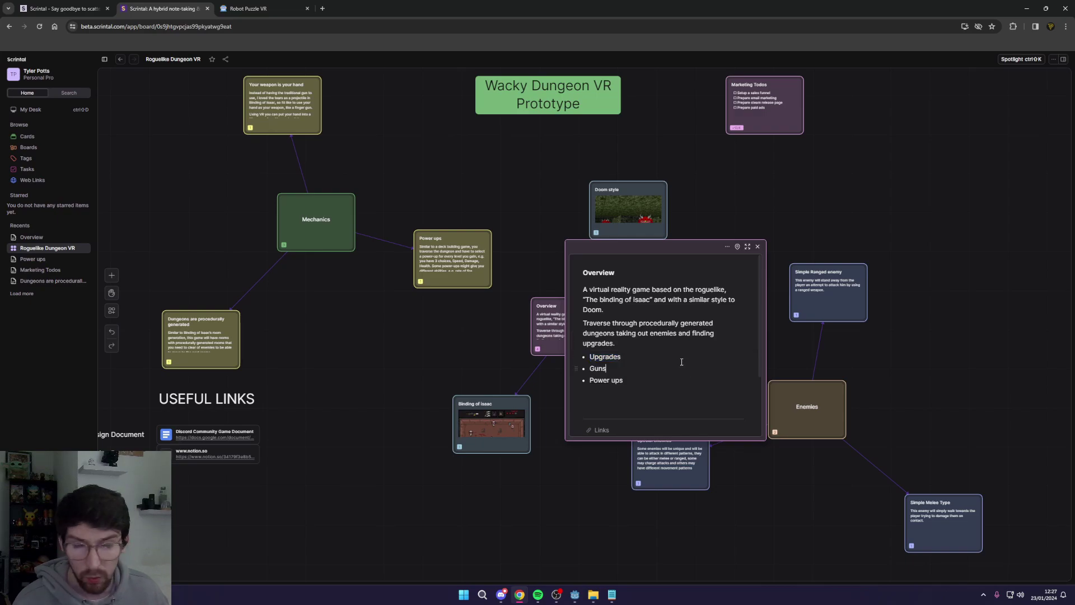
pyautogui.click(757, 247)
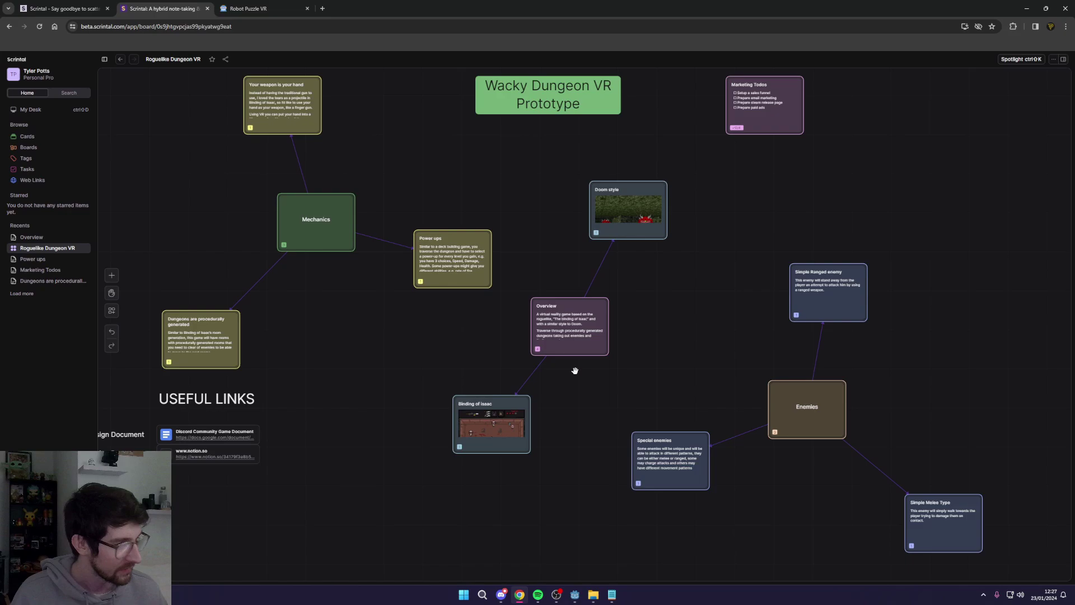
# Step: Switch to the scrintal.com homepage tab with Ctrl+1
pyautogui.hotkey('ctrl', '1')
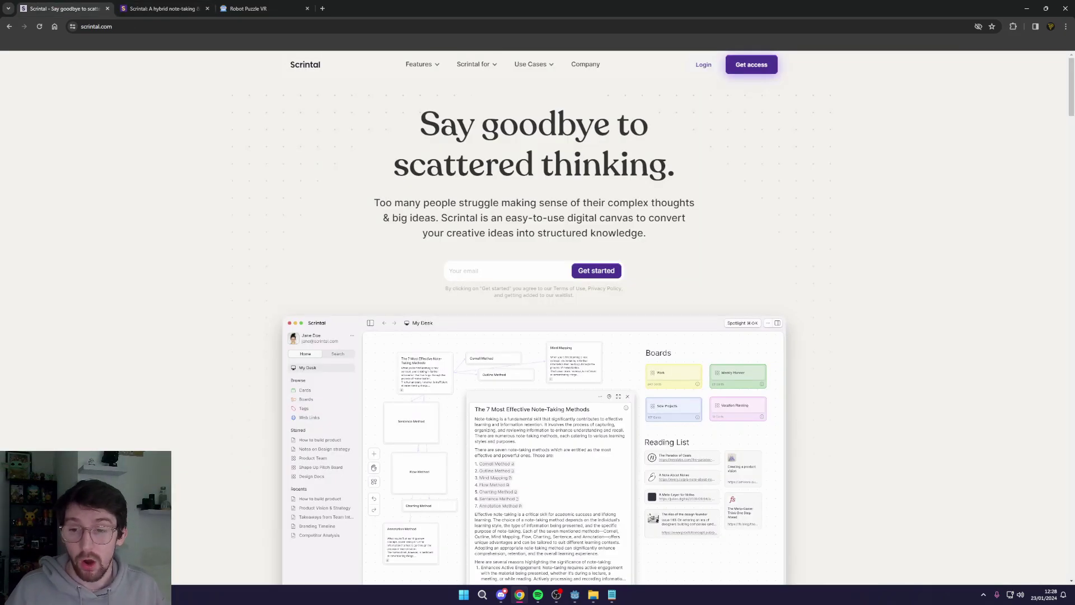